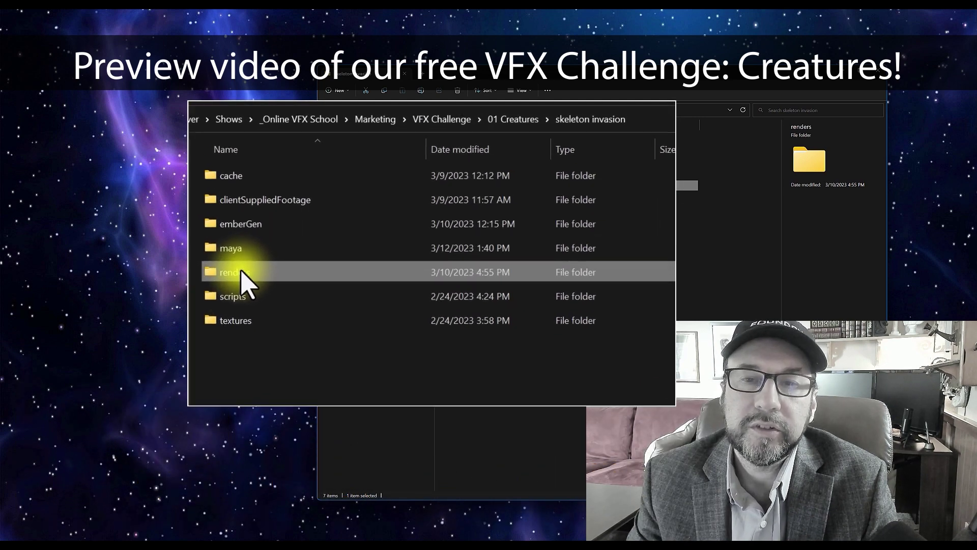
Step: Open the renders folder and look inside bgElements before returning to renders
{"action": "mouse_move", "coordinate": [229, 281]}
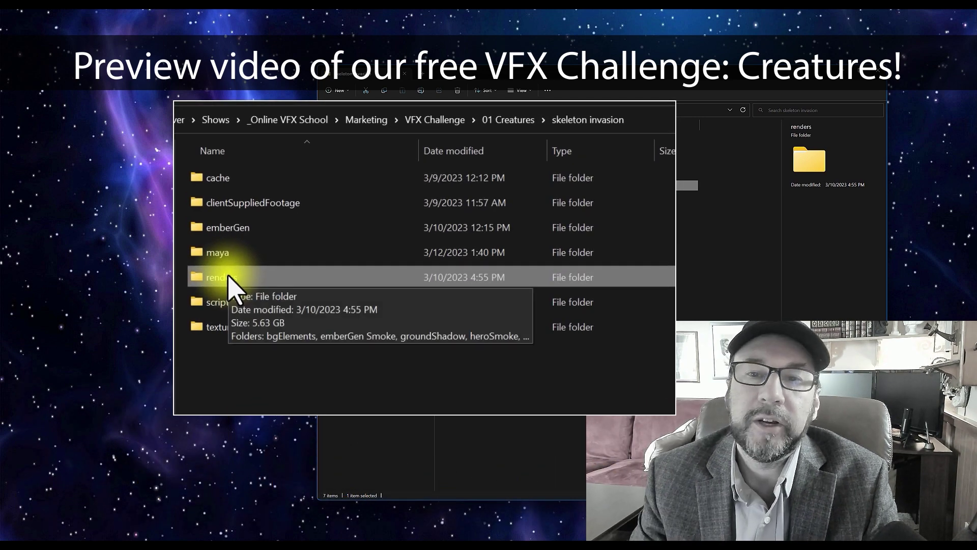
{"action": "mouse_move", "coordinate": [268, 315]}
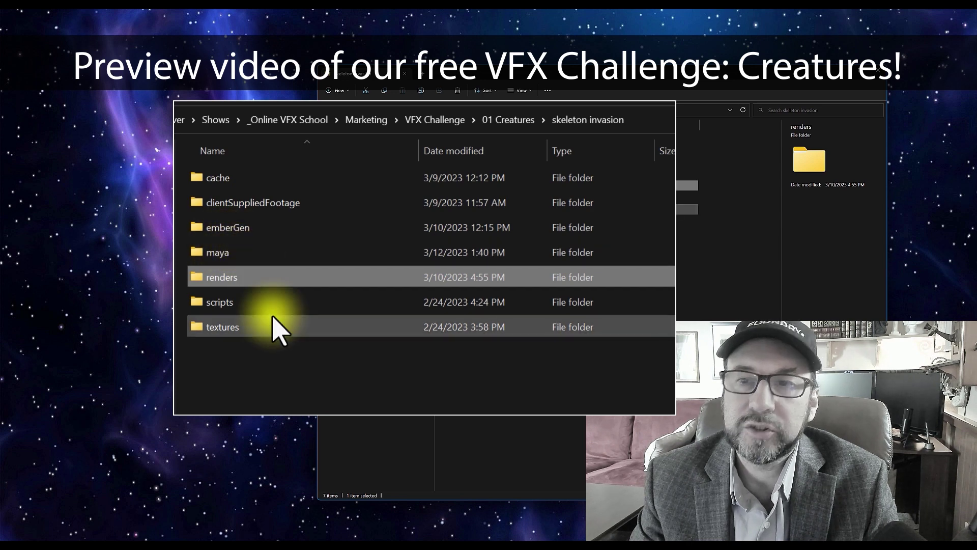
{"action": "double_click", "coordinate": [237, 278]}
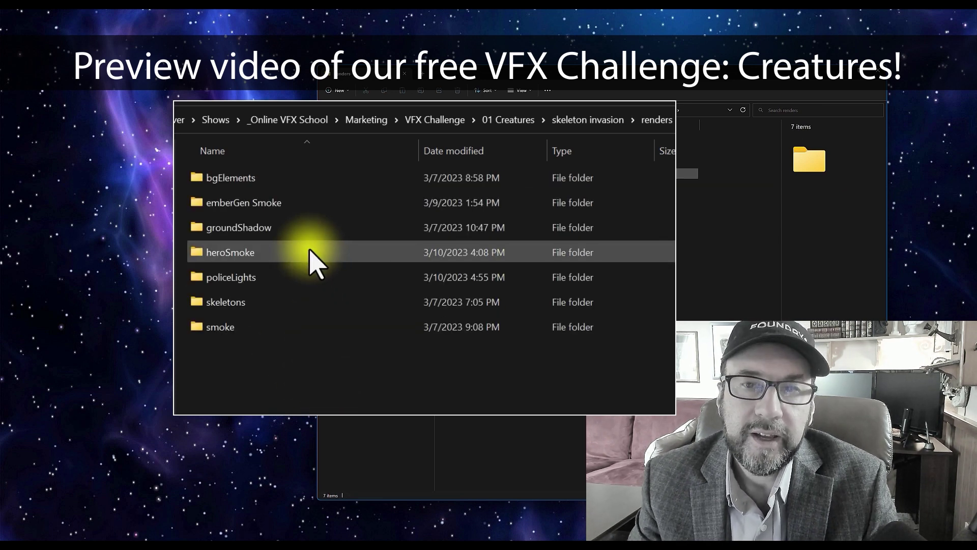
{"action": "mouse_move", "coordinate": [314, 263]}
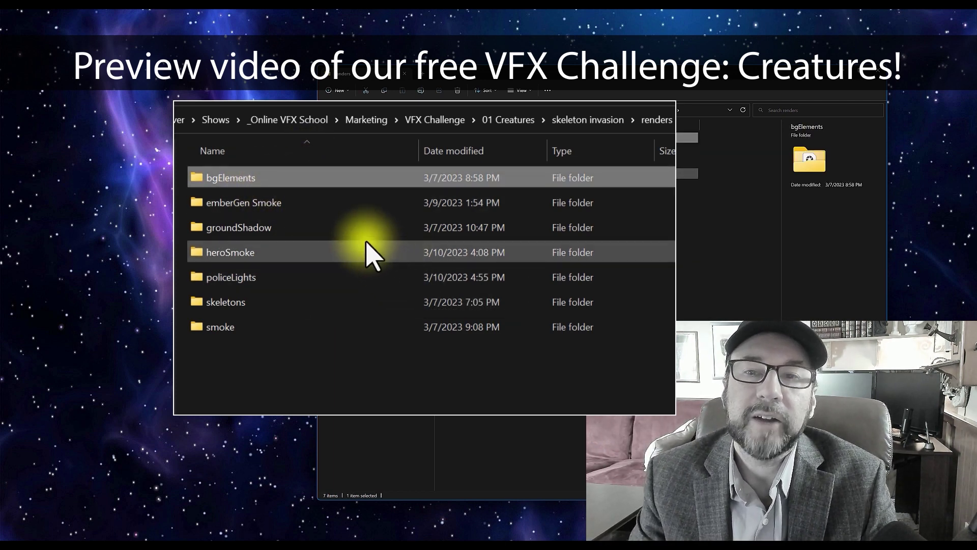
{"action": "double_click", "coordinate": [258, 185]}
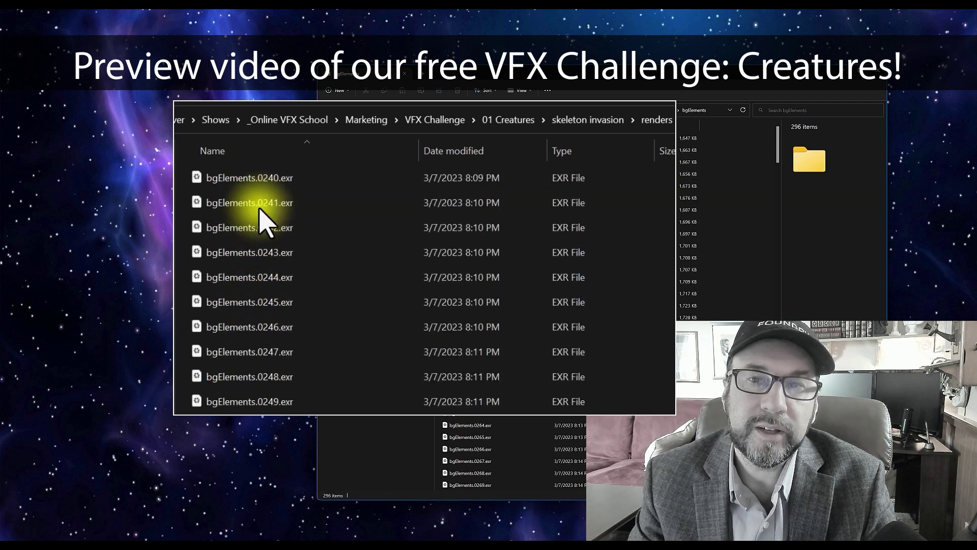
{"action": "left_click", "coordinate": [659, 127]}
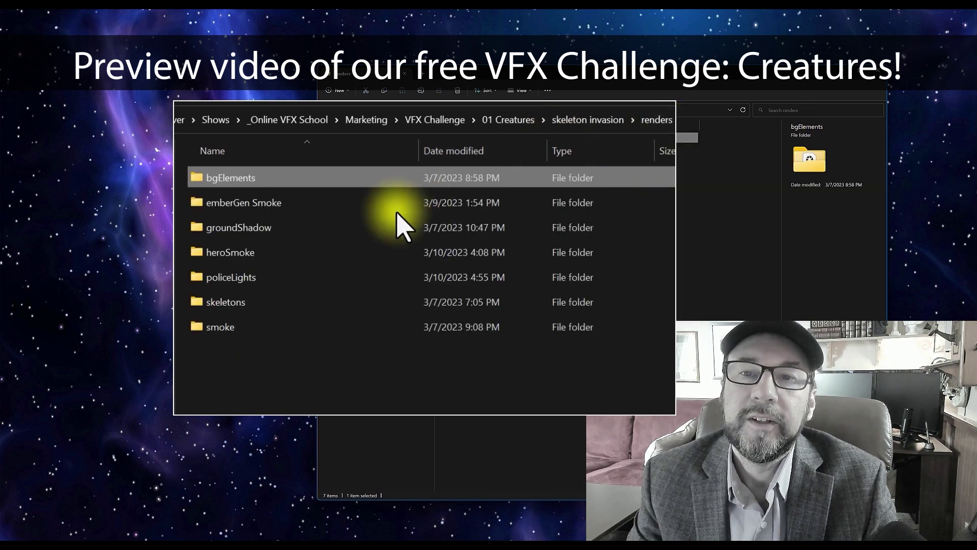
Step: Look inside the emberGen Smoke folder, then go back up to renders
{"action": "left_click", "coordinate": [273, 204]}
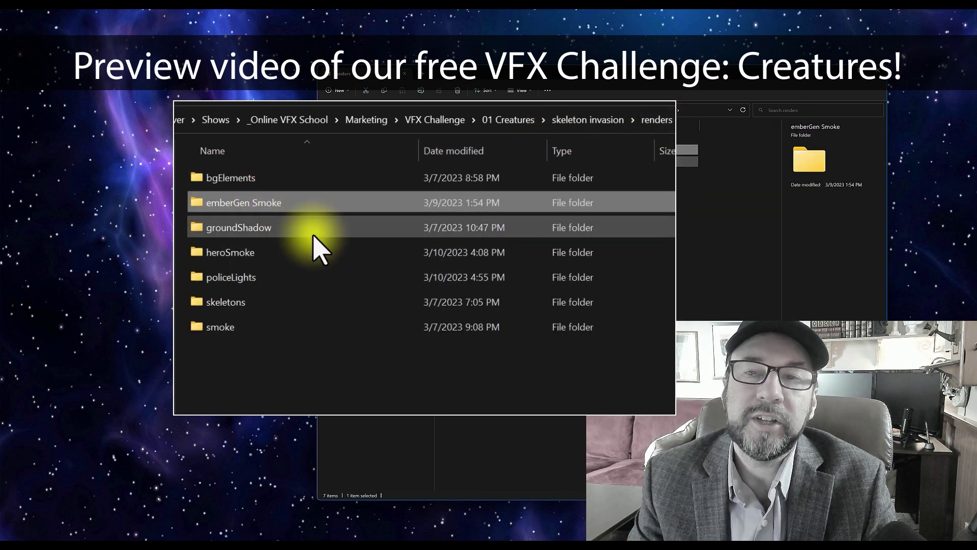
{"action": "double_click", "coordinate": [260, 203]}
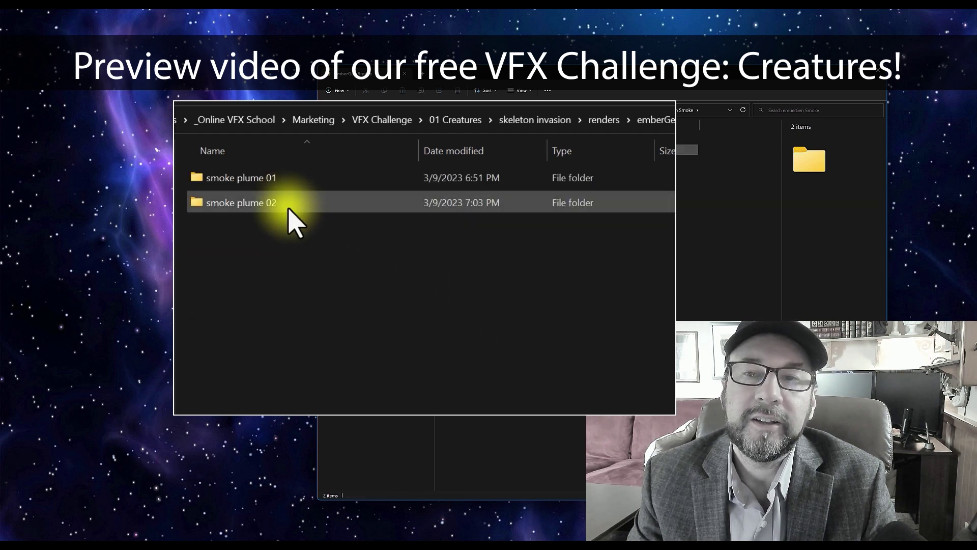
{"action": "mouse_move", "coordinate": [280, 212]}
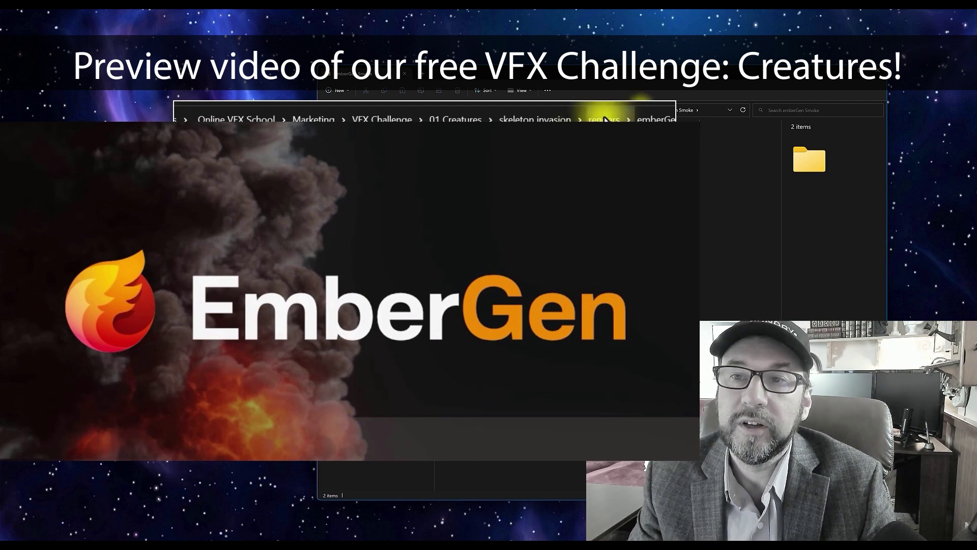
{"action": "key", "text": "alt+Up"}
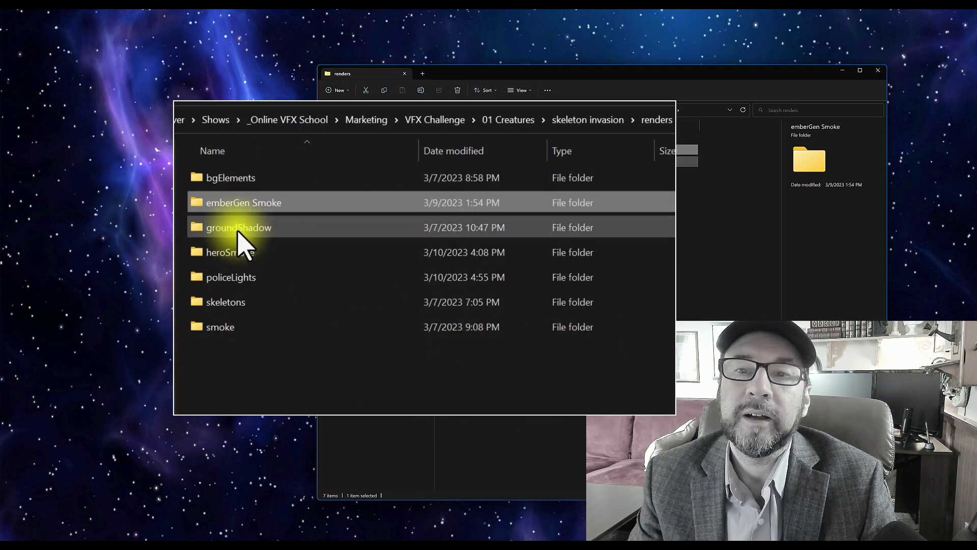
{"action": "left_click", "coordinate": [236, 228]}
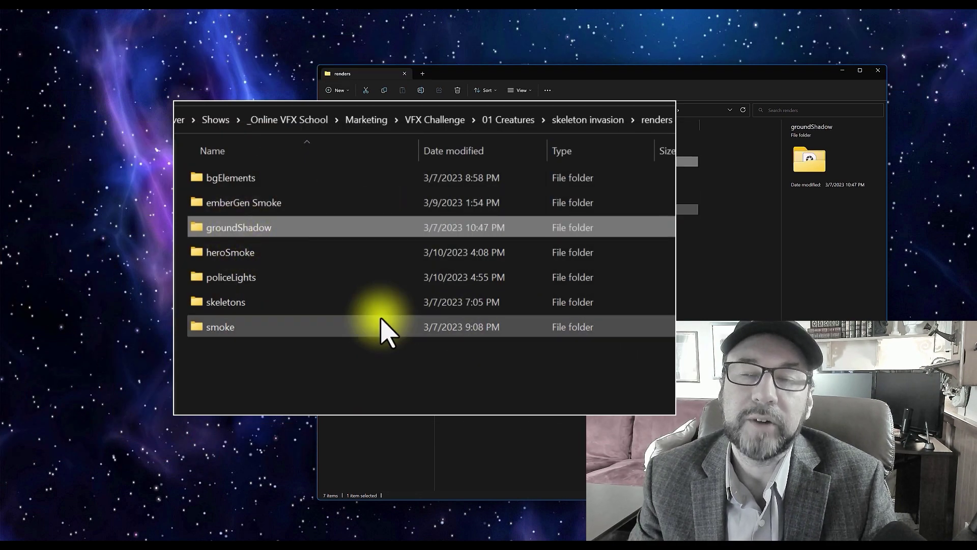
{"action": "mouse_move", "coordinate": [312, 224]}
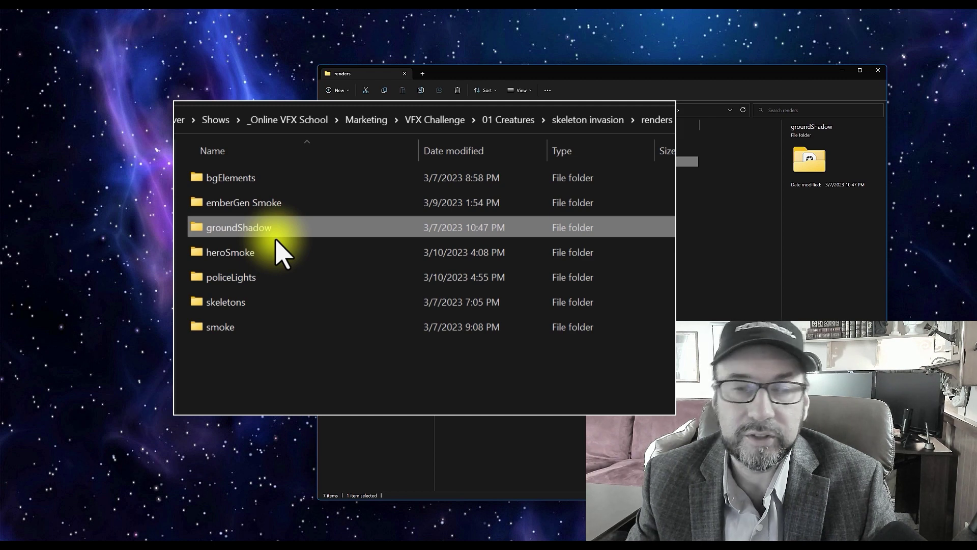
{"action": "left_click", "coordinate": [249, 253]}
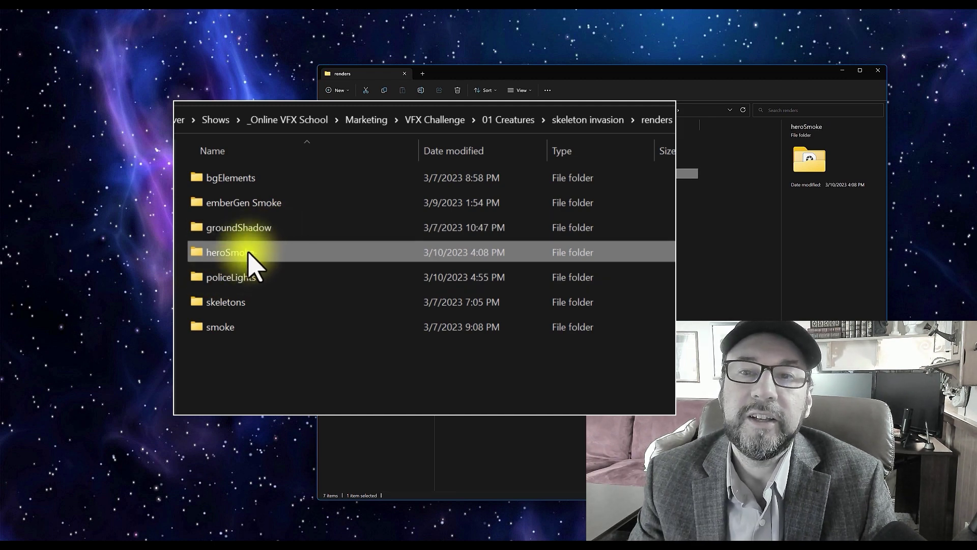
{"action": "mouse_move", "coordinate": [242, 253]}
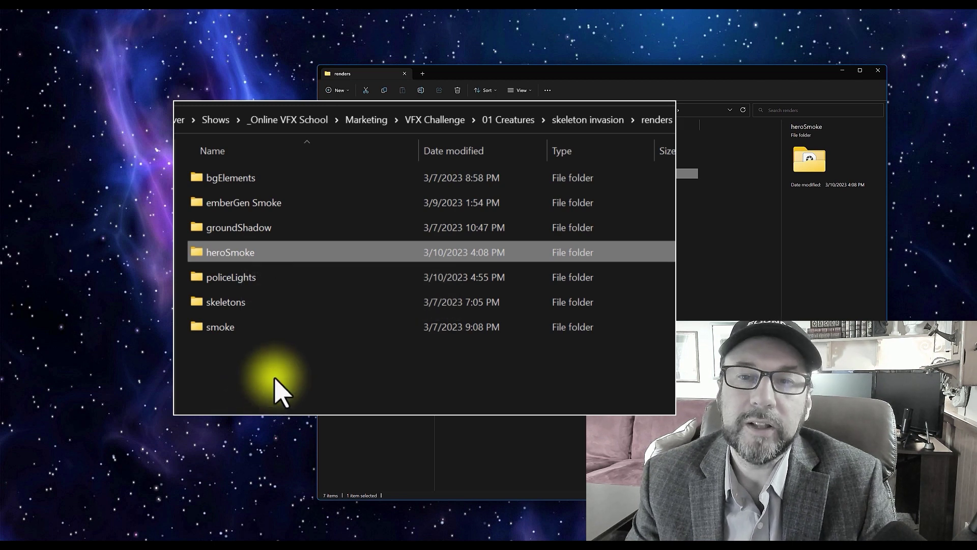
{"action": "mouse_move", "coordinate": [288, 338]}
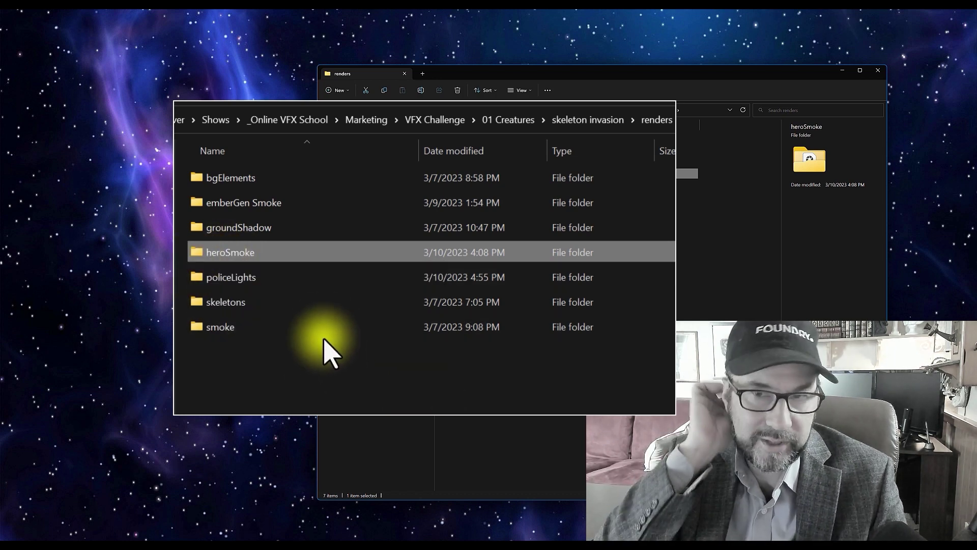
{"action": "double_click", "coordinate": [256, 293]}
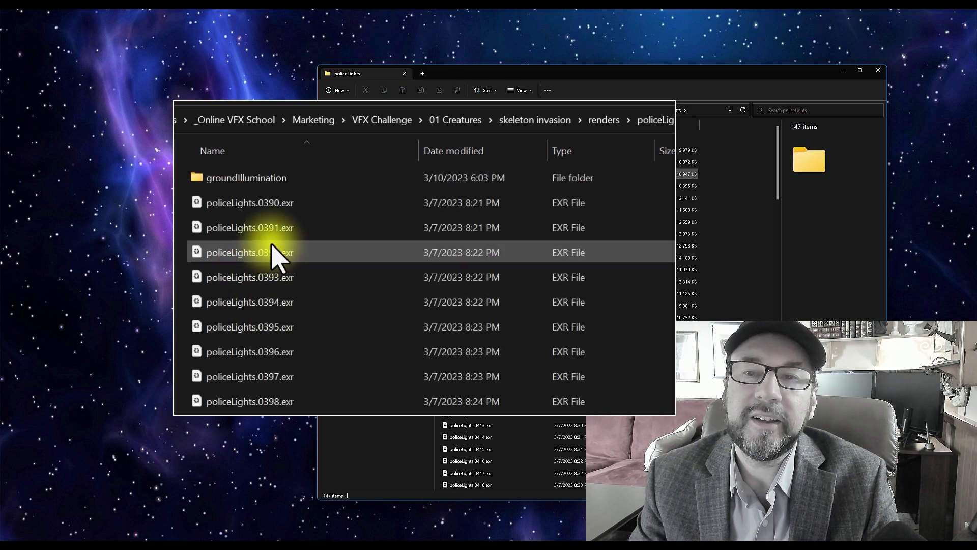
{"action": "left_click", "coordinate": [273, 182]}
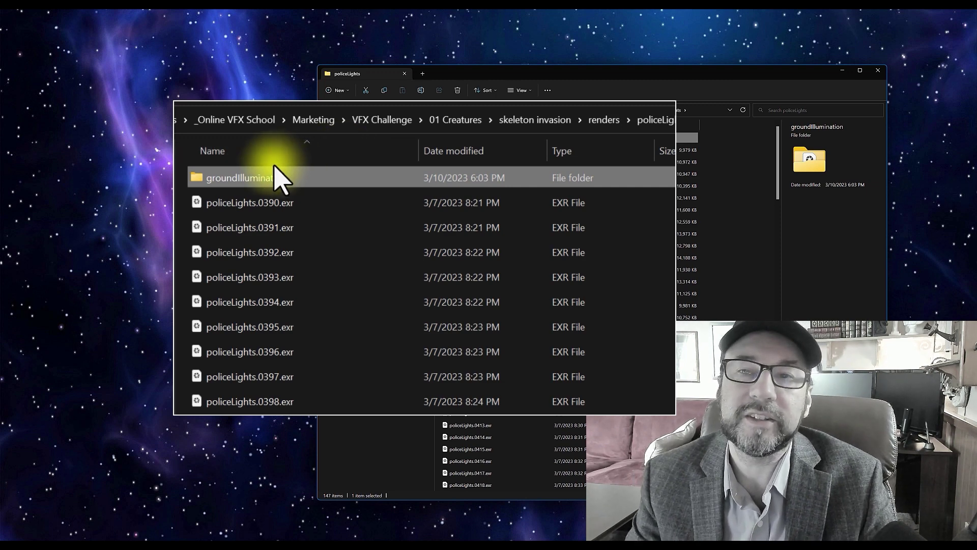
{"action": "left_click", "coordinate": [603, 122]}
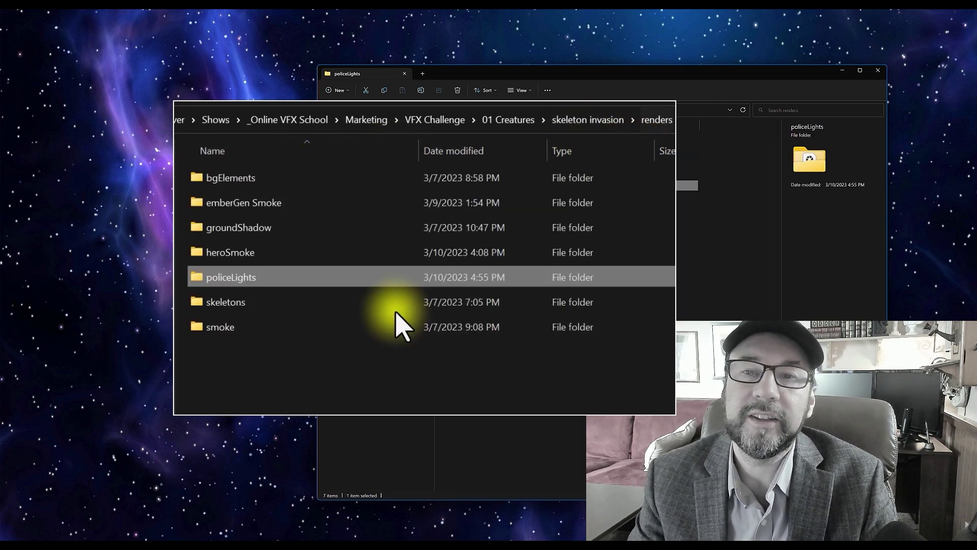
{"action": "left_click", "coordinate": [269, 305]}
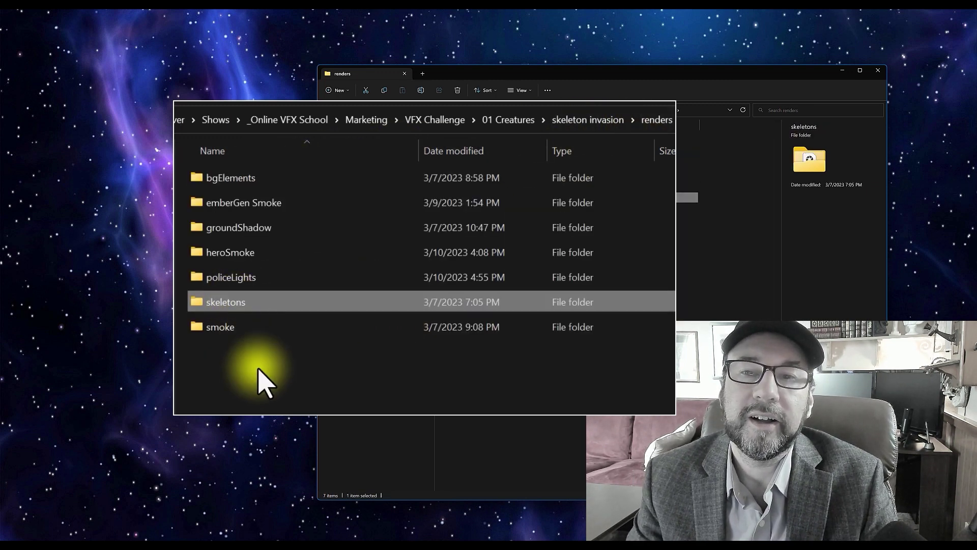
{"action": "left_click", "coordinate": [226, 330]}
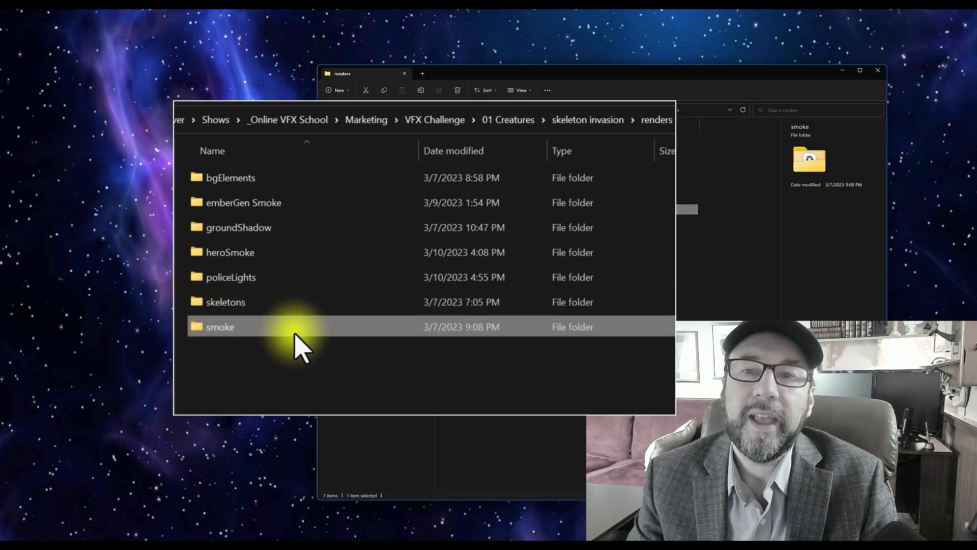
{"action": "double_click", "coordinate": [232, 330]}
{"action": "left_click", "coordinate": [644, 122]}
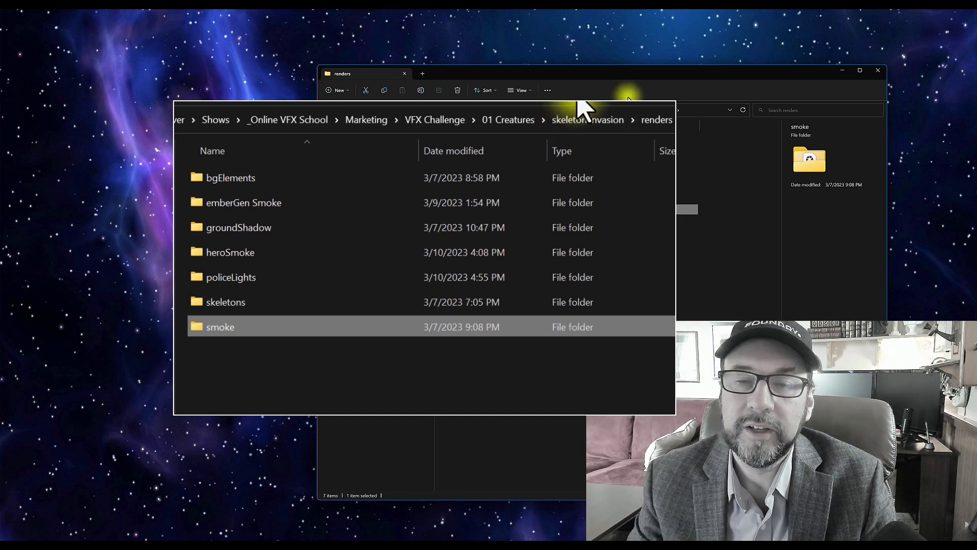
Step: Select skeletons.0535.exr in the name-sorted skeletons folder, then move Explorer to the other monitor
{"action": "double_click", "coordinate": [229, 302]}
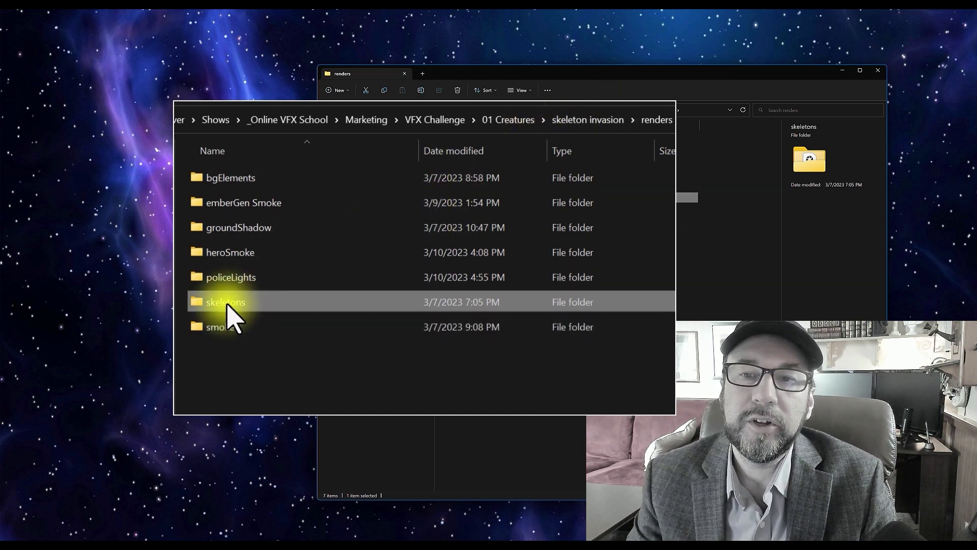
{"action": "left_click", "coordinate": [261, 150]}
{"action": "left_click_drag", "start_coordinate": [779, 134], "coordinate": [762, 466]}
{"action": "left_click", "coordinate": [477, 485]}
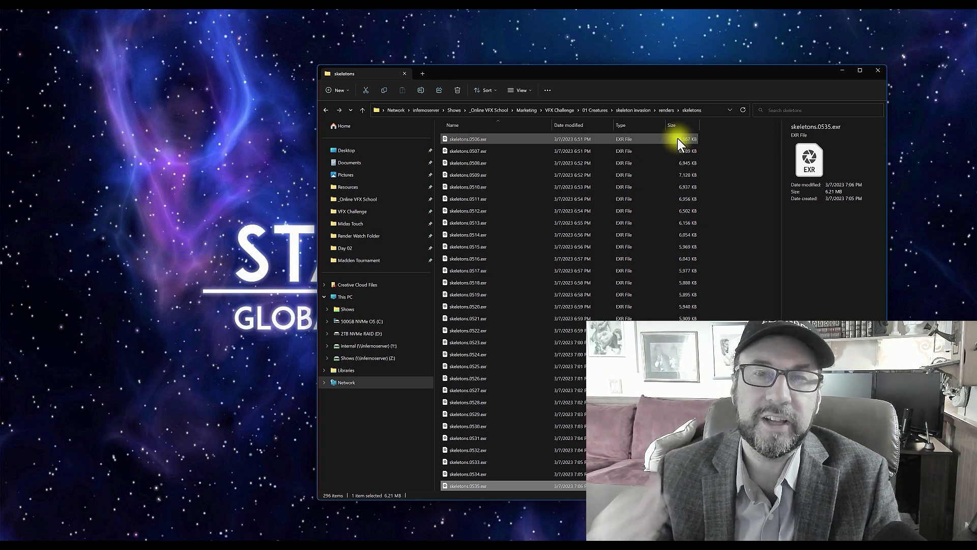
{"action": "left_click_drag", "start_coordinate": [633, 71], "coordinate": [976, 97]}
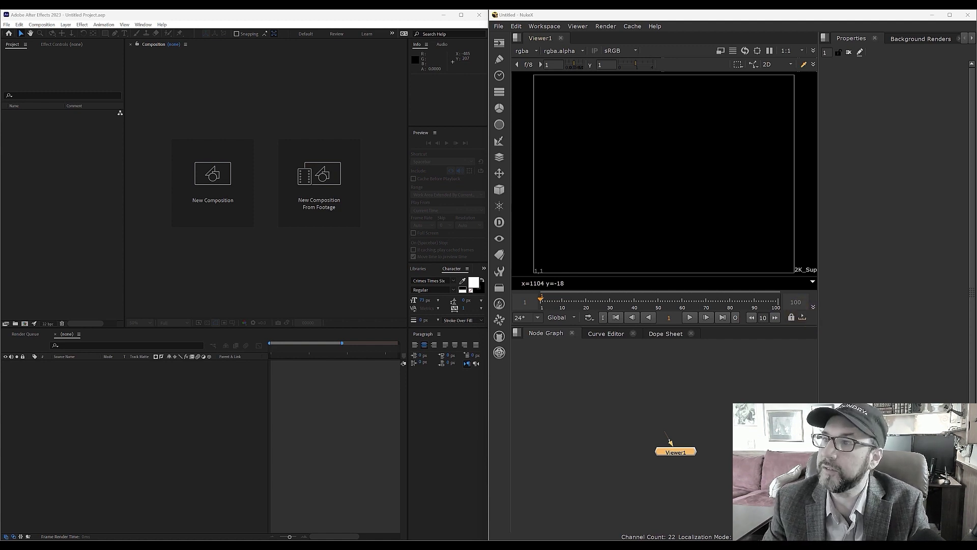
Step: Import skeletons.0535.exr into the After Effects project and as Read1 in Nuke's node graph
{"action": "left_click_drag", "start_coordinate": [825, 135], "coordinate": [497, 83]}
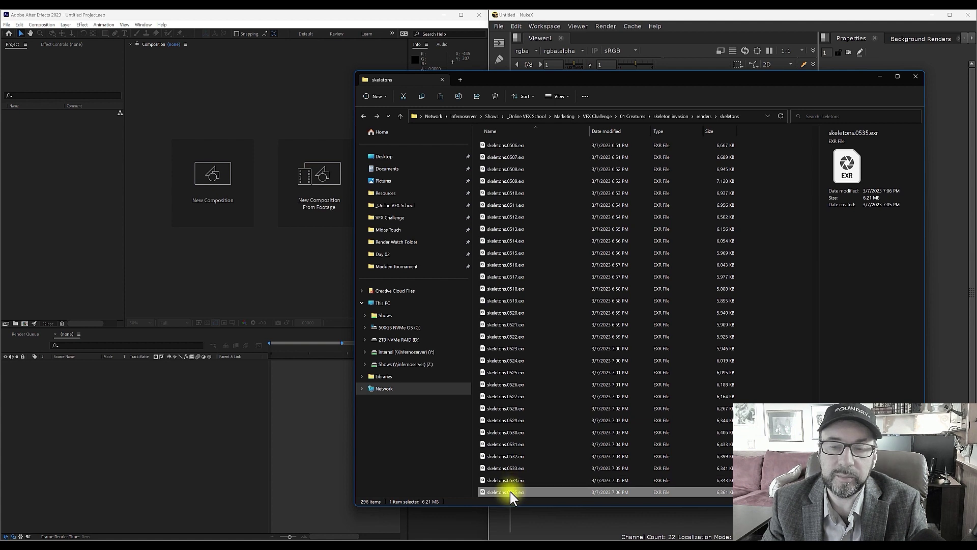
{"action": "left_click_drag", "start_coordinate": [507, 491], "coordinate": [57, 186]}
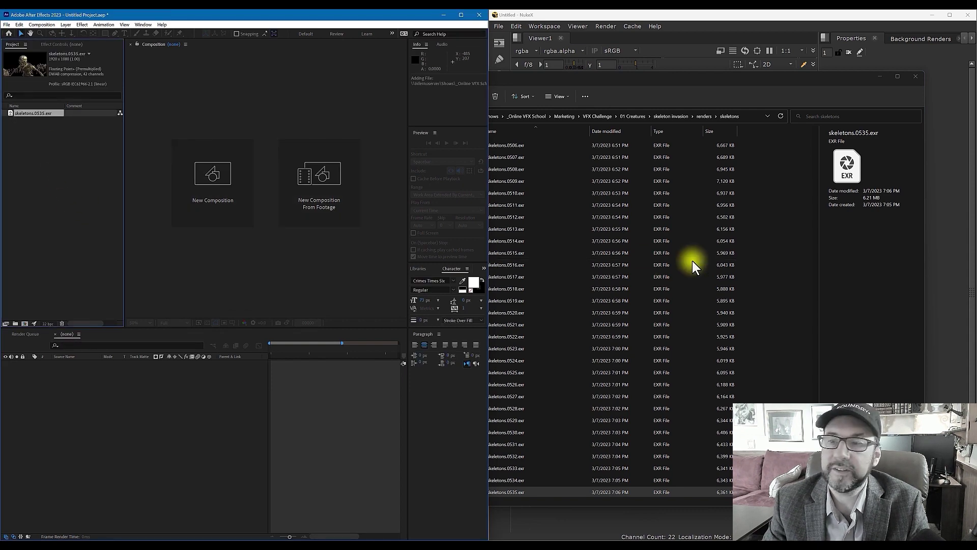
{"action": "left_click_drag", "start_coordinate": [584, 80], "coordinate": [840, 76]}
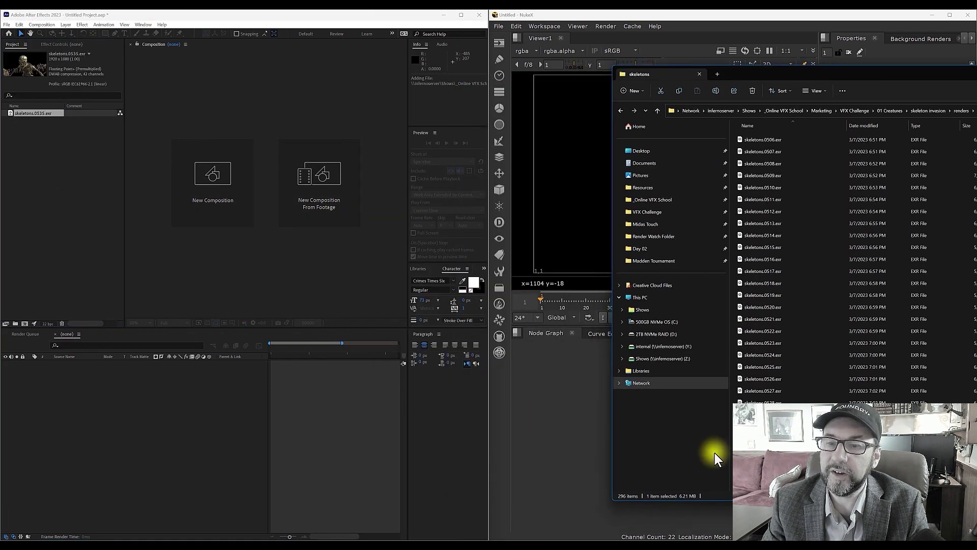
{"action": "left_click_drag", "start_coordinate": [591, 415], "coordinate": [570, 402]}
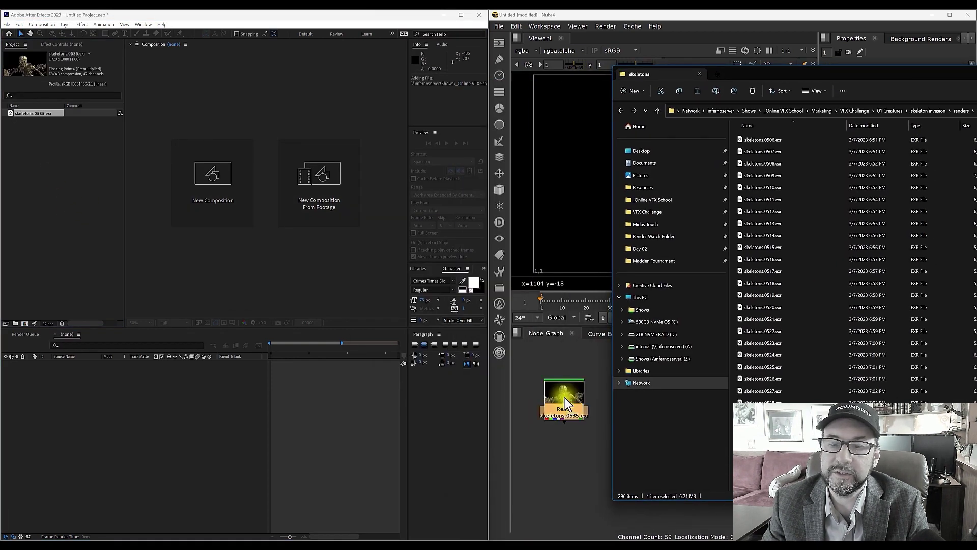
{"action": "left_click_drag", "start_coordinate": [842, 80], "coordinate": [843, 79]}
{"action": "key", "text": "alt+Tab"}
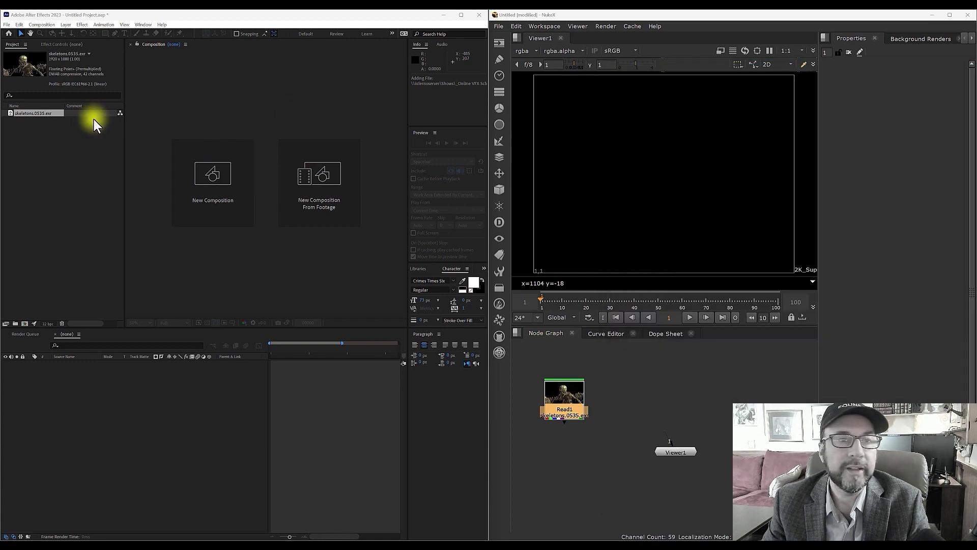
Step: Create Comp 1, an HD 1920x1080 composition at 24 fps, from the Project panel
{"action": "right_click", "coordinate": [46, 151]}
{"action": "left_click", "coordinate": [76, 156]}
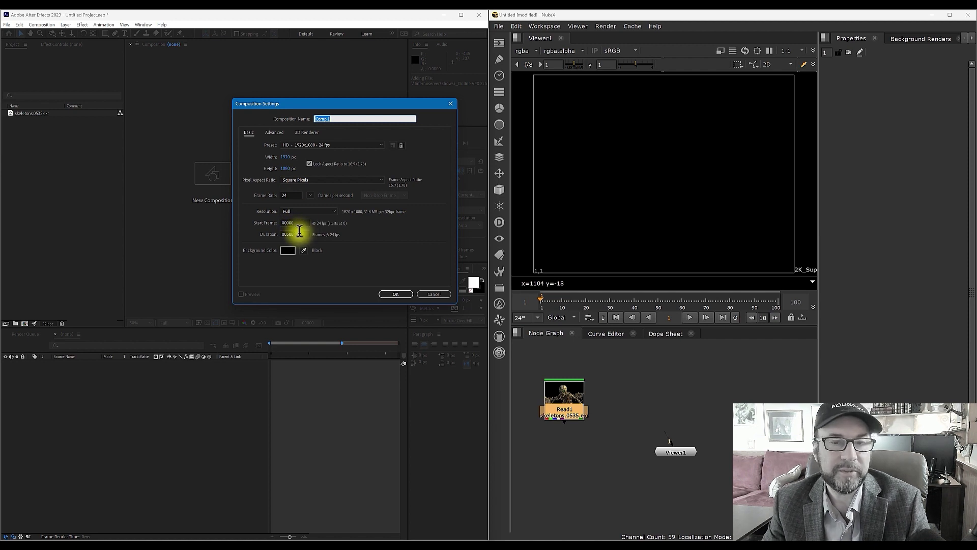
{"action": "left_click_drag", "start_coordinate": [300, 233], "coordinate": [266, 232]}
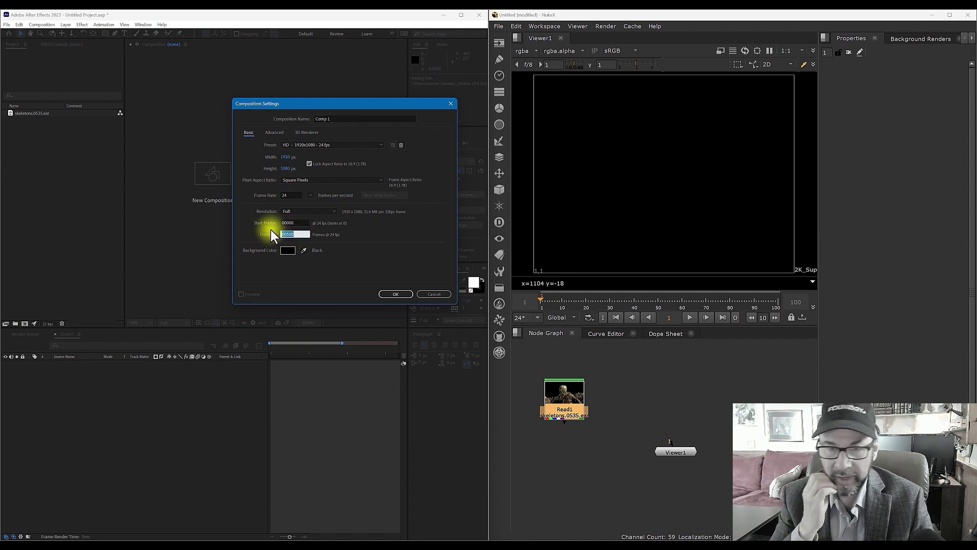
{"action": "left_click", "coordinate": [275, 132]}
{"action": "left_click", "coordinate": [306, 132]}
{"action": "left_click", "coordinate": [249, 132]}
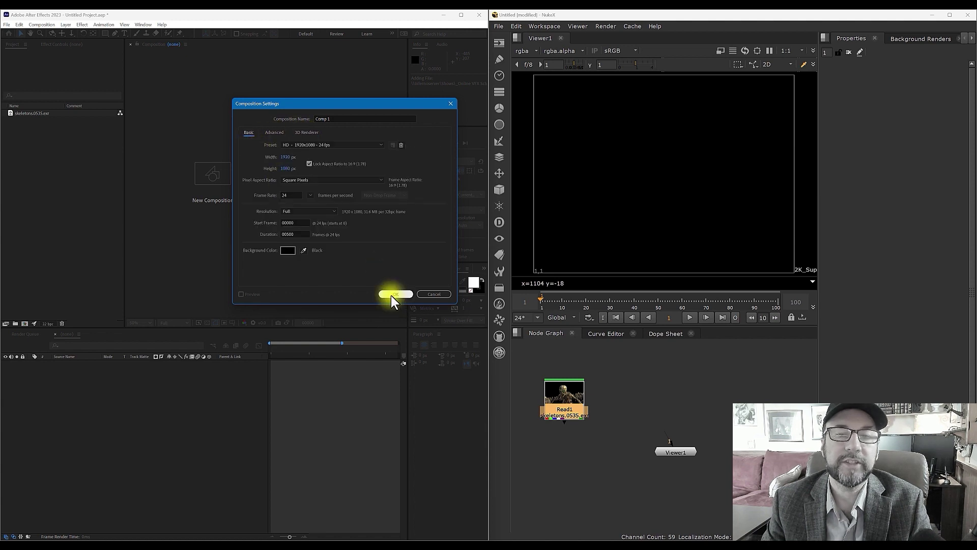
{"action": "left_click", "coordinate": [391, 294]}
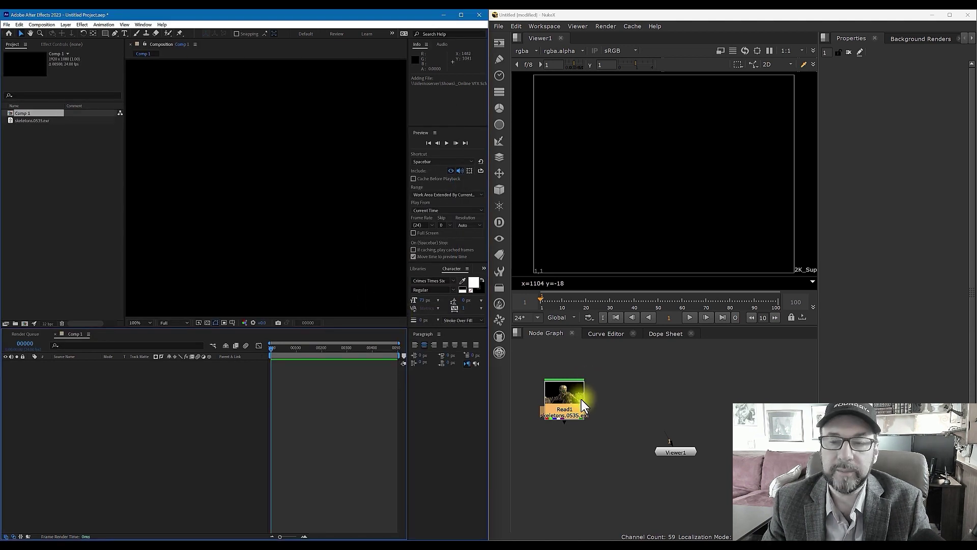
Step: Show Read1 in Nuke's Viewer1 and add skeletons.0535.exr as a layer in Comp 1
{"action": "left_click_drag", "start_coordinate": [578, 403], "coordinate": [631, 393]}
{"action": "key", "text": "1"}
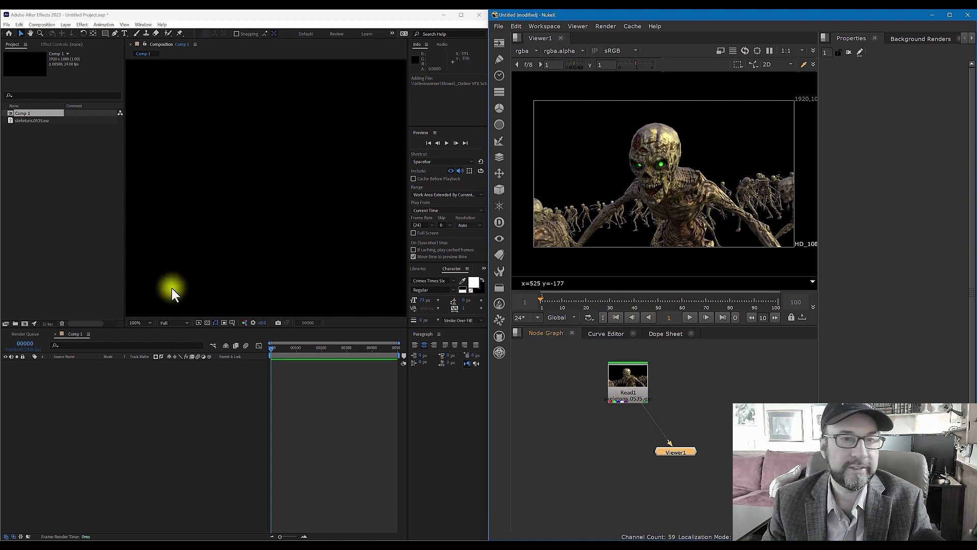
{"action": "double_click", "coordinate": [29, 116]}
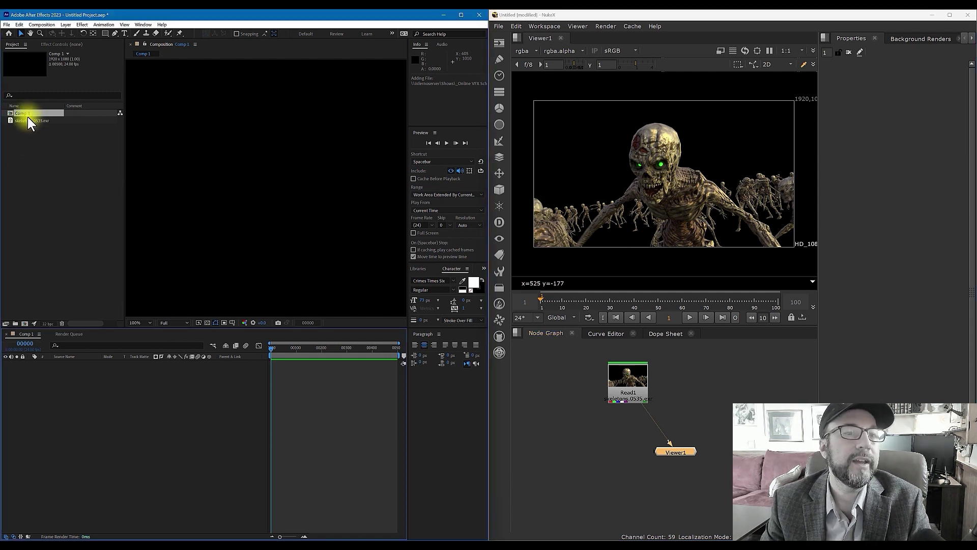
{"action": "left_click_drag", "start_coordinate": [29, 121], "coordinate": [77, 410]}
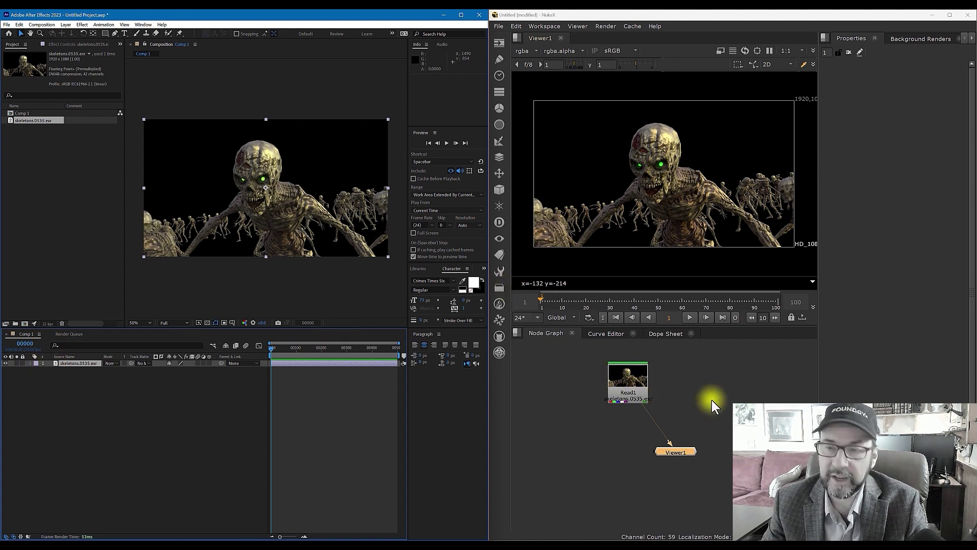
Step: Check the EXR's stored layers in the viewer list and move Viewer1 further below Read1
{"action": "left_click_drag", "start_coordinate": [711, 399], "coordinate": [642, 419]}
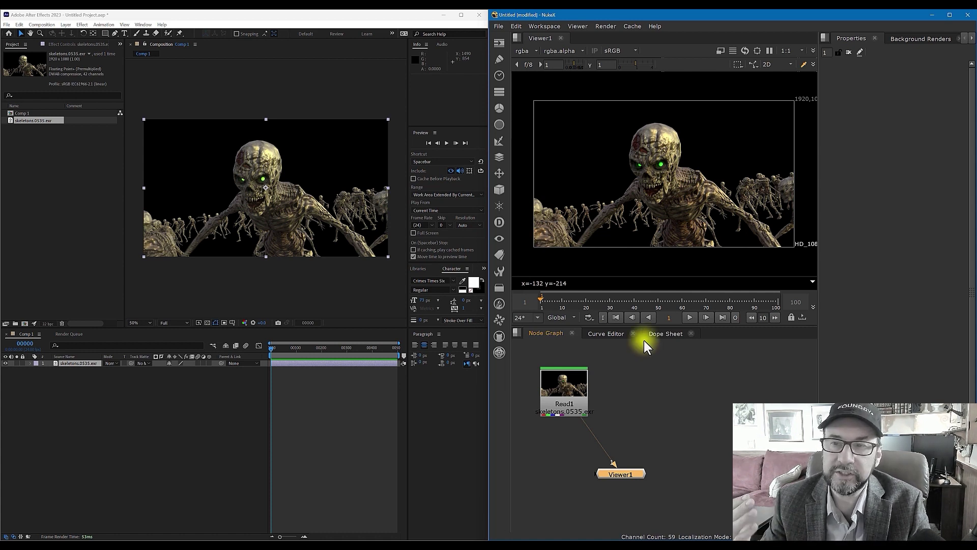
{"action": "mouse_move", "coordinate": [567, 399]}
{"action": "left_mouse_down"}
{"action": "mouse_move", "coordinate": [601, 398]}
{"action": "mouse_move", "coordinate": [586, 398]}
{"action": "left_mouse_up"}
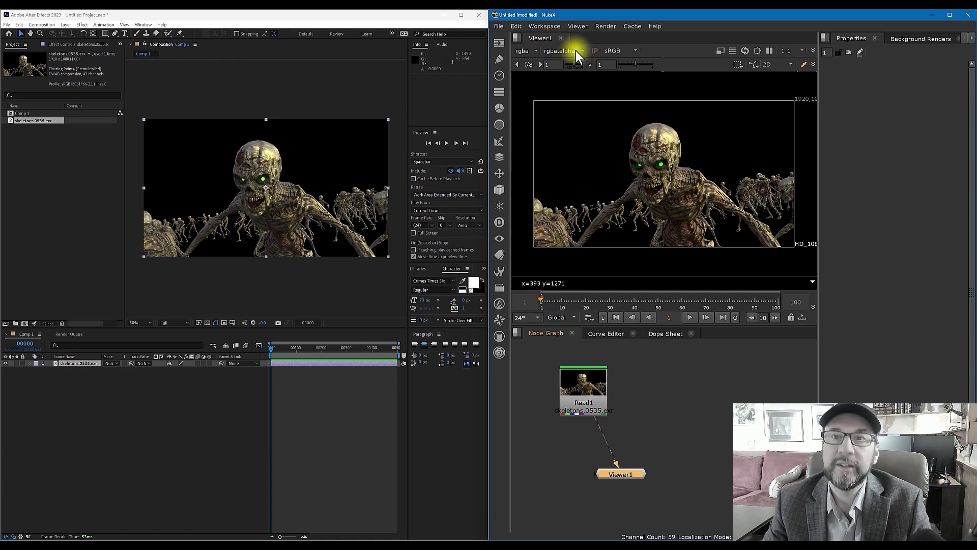
{"action": "left_click", "coordinate": [532, 51]}
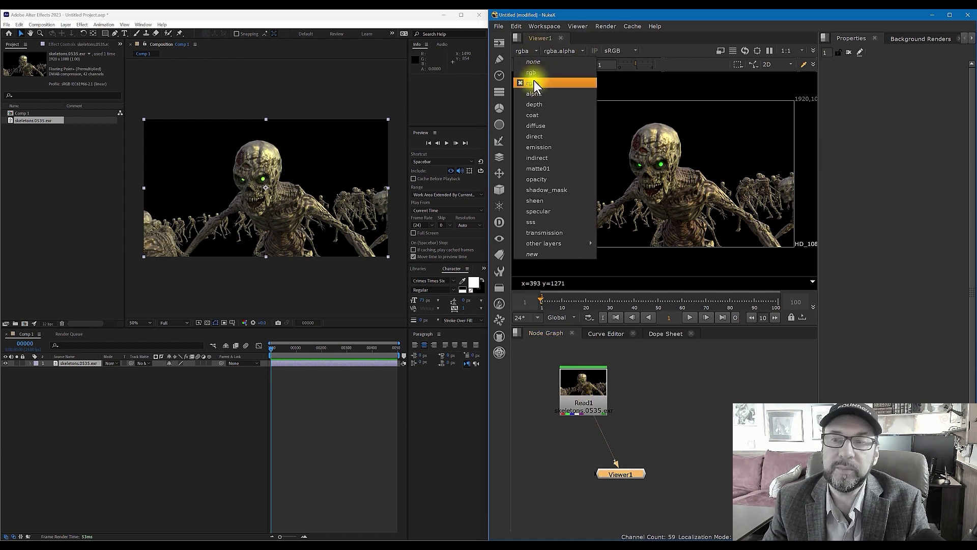
{"action": "left_click", "coordinate": [678, 382]}
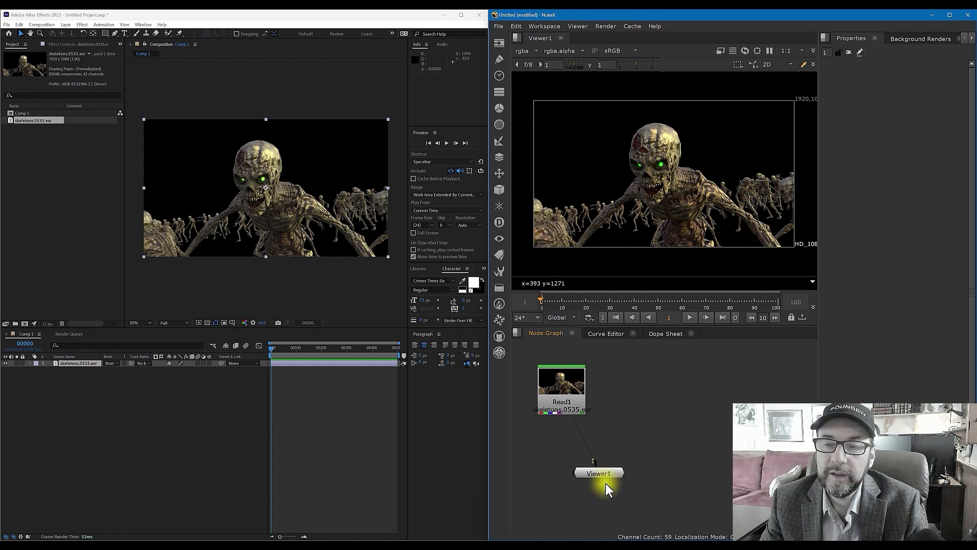
{"action": "left_click_drag", "start_coordinate": [605, 481], "coordinate": [658, 504]}
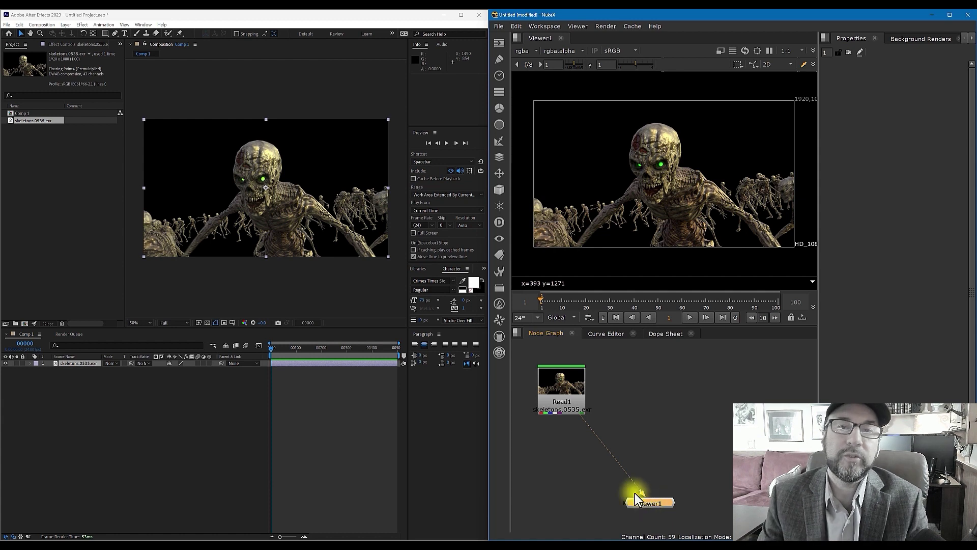
{"action": "left_click", "coordinate": [625, 395]}
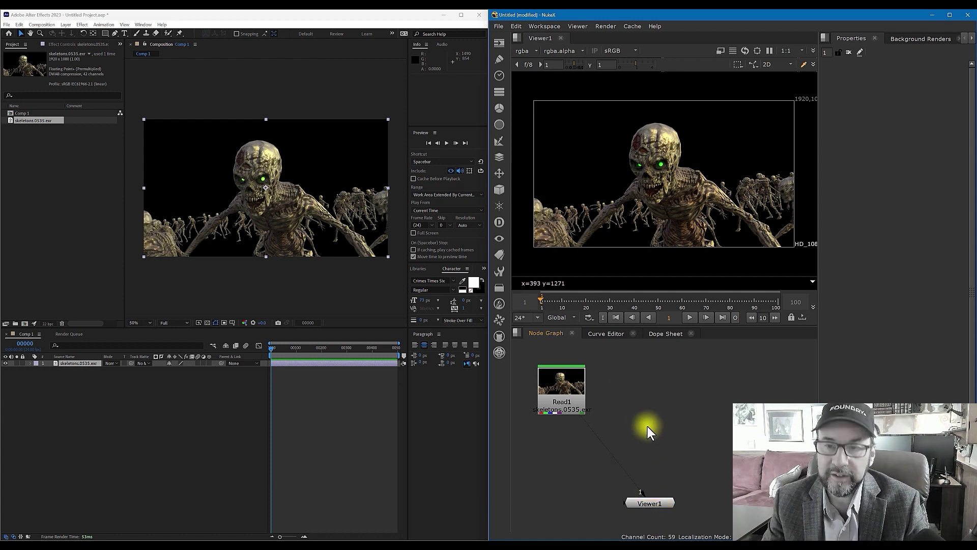
Step: Add a Shuffle node via 'shuf', connect it to Read1, and widen its Properties panel
{"action": "key", "text": "Tab"}
{"action": "type", "text": "shuf"}
{"action": "key", "text": "Down"}
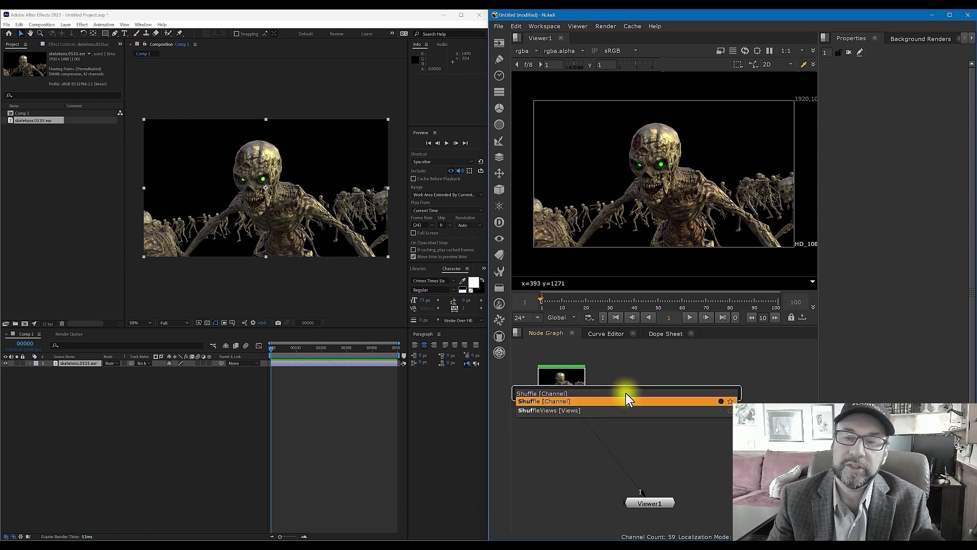
{"action": "key", "text": "Return"}
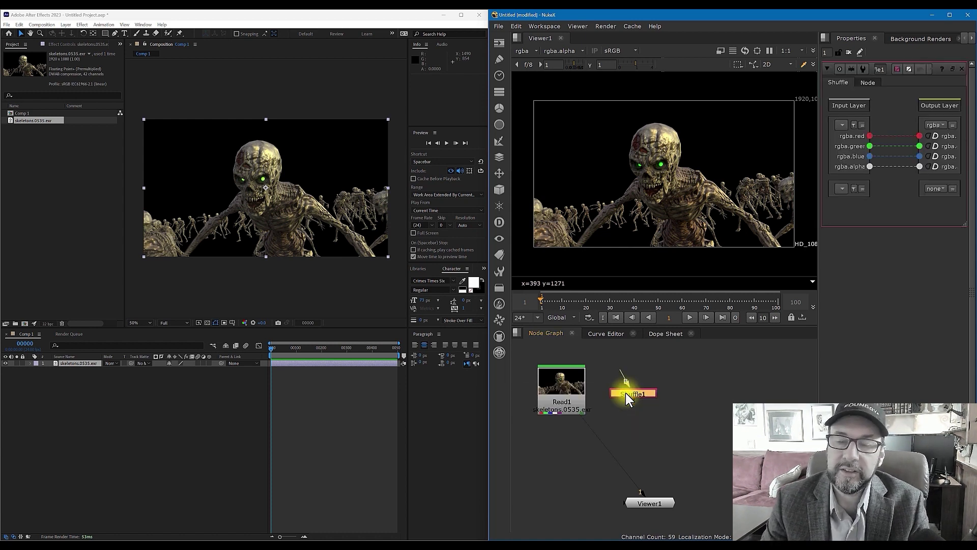
{"action": "scroll", "coordinate": [628, 397], "scroll_direction": "up", "scroll_amount": 3}
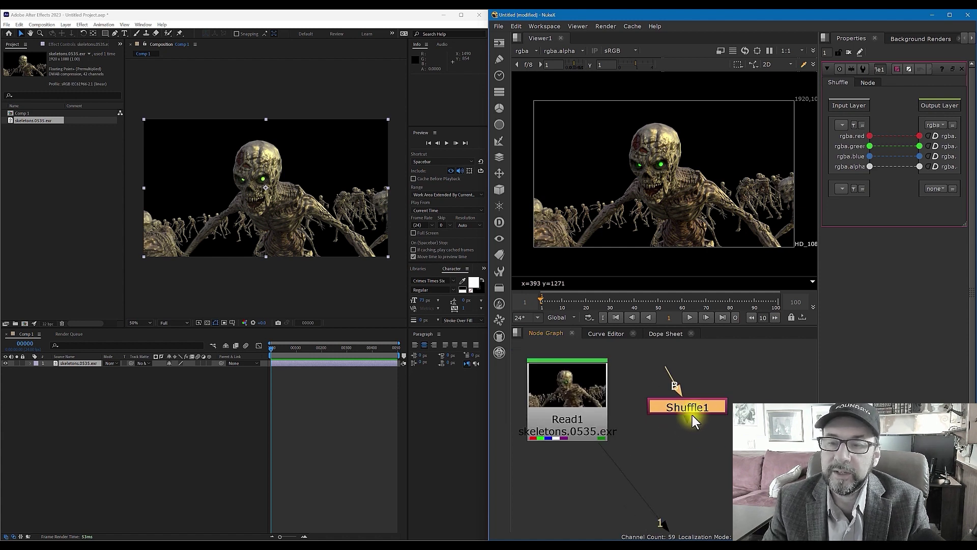
{"action": "left_click_drag", "start_coordinate": [669, 374], "coordinate": [565, 401]}
{"action": "scroll", "coordinate": [703, 444], "scroll_direction": "down", "scroll_amount": 4}
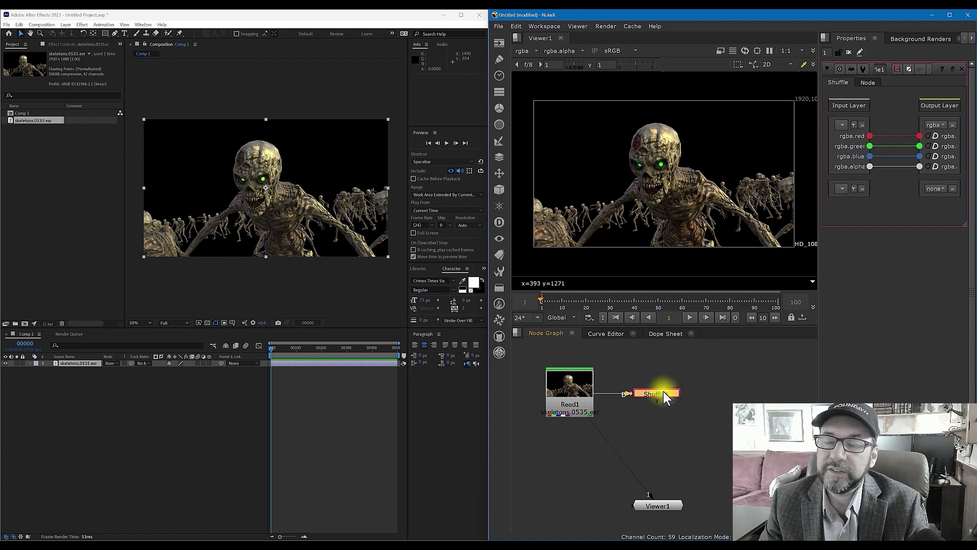
{"action": "left_click", "coordinate": [846, 187]}
{"action": "left_click_drag", "start_coordinate": [819, 167], "coordinate": [765, 170]}
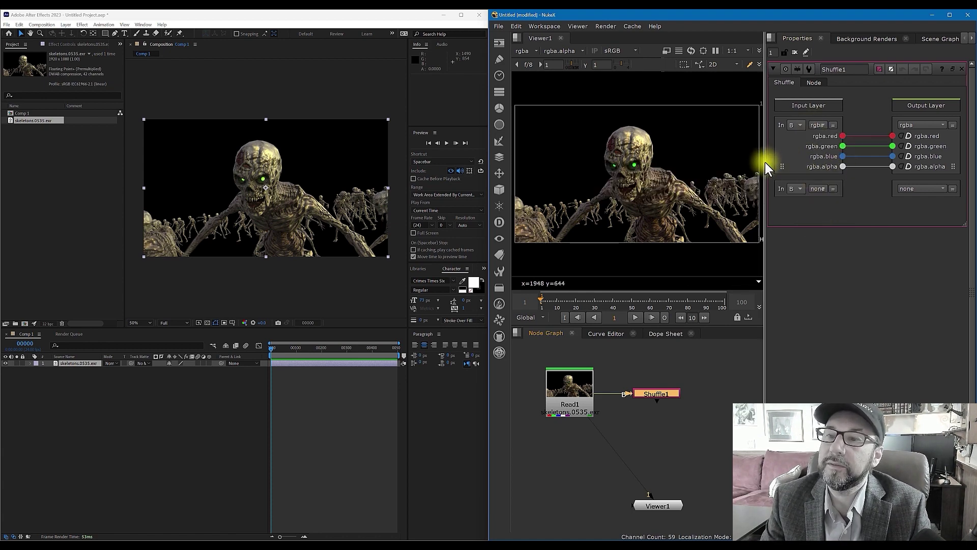
Step: Set Shuffle1's Input Layer to indirect, mapping indirect red, green and blue into rgba
{"action": "left_click_drag", "start_coordinate": [765, 162], "coordinate": [727, 163]}
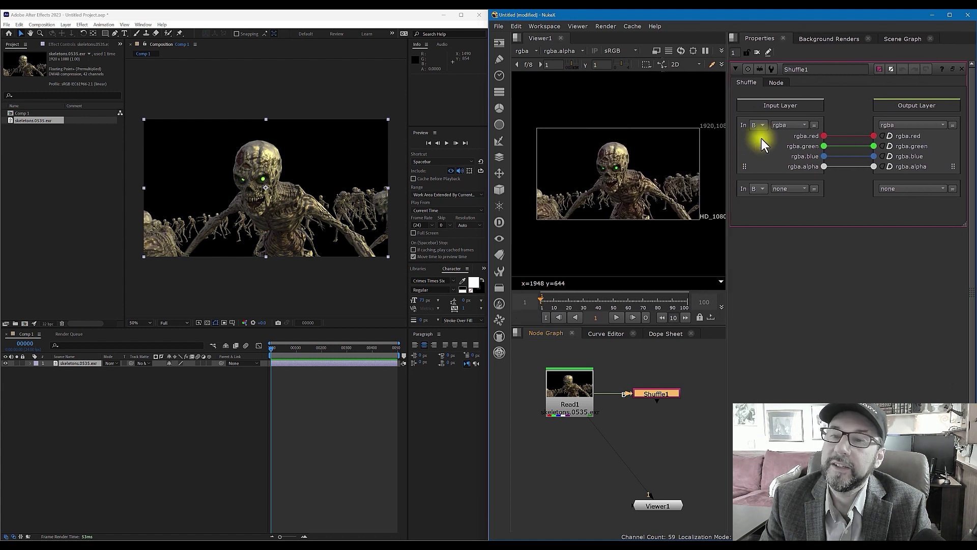
{"action": "left_click", "coordinate": [804, 124]}
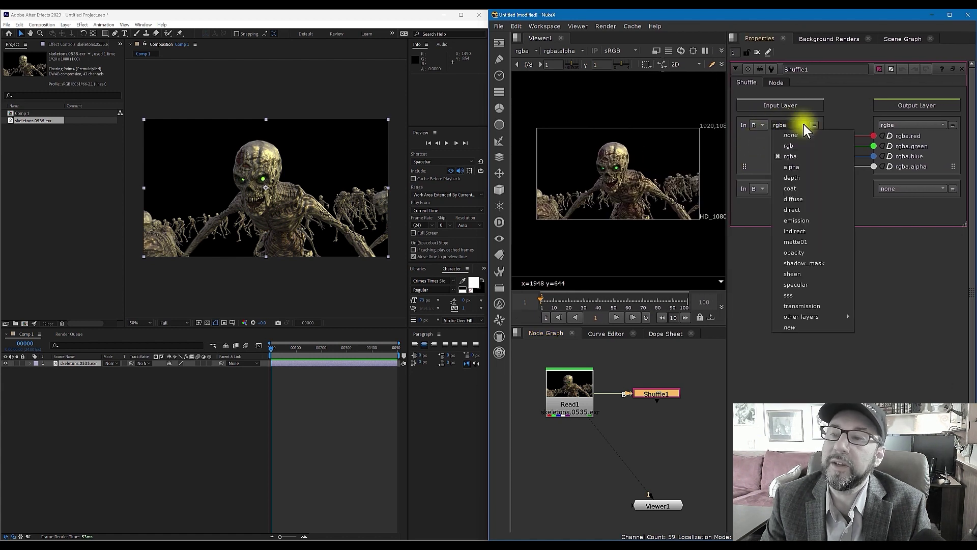
{"action": "left_click", "coordinate": [804, 231]}
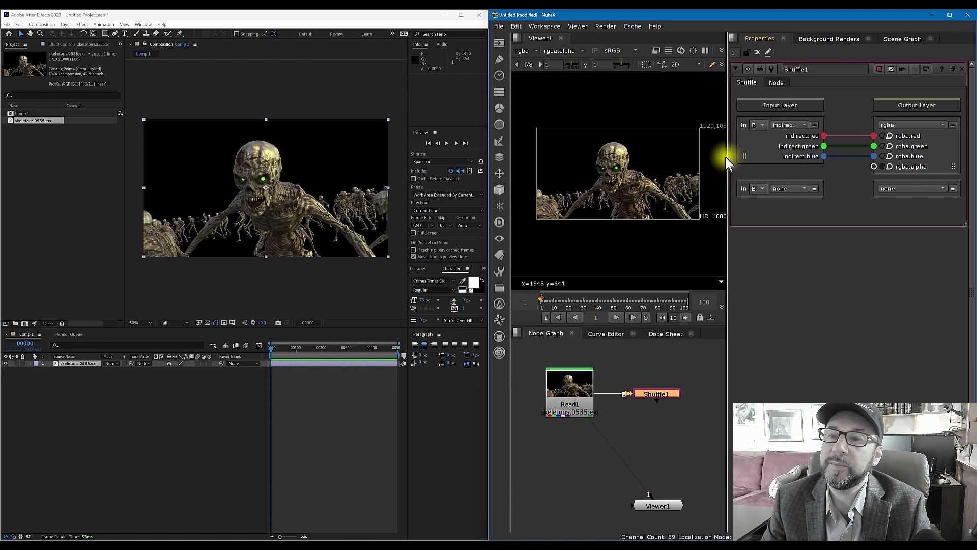
{"action": "left_click_drag", "start_coordinate": [726, 157], "coordinate": [788, 159]}
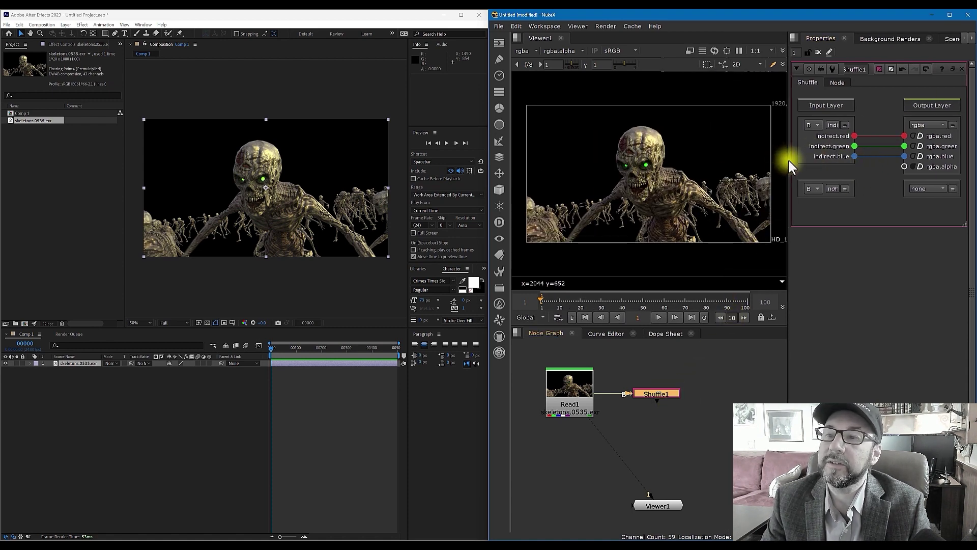
Step: Label Shuffle1 'indirect' and turn on its Postage Stamp thumbnail
{"action": "left_click_drag", "start_coordinate": [785, 160], "coordinate": [732, 159]}
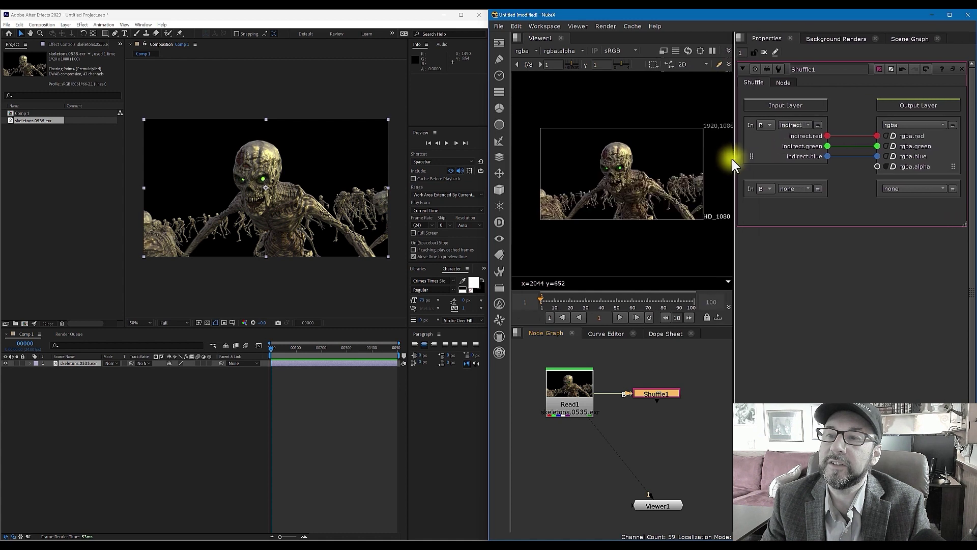
{"action": "left_click", "coordinate": [779, 83]}
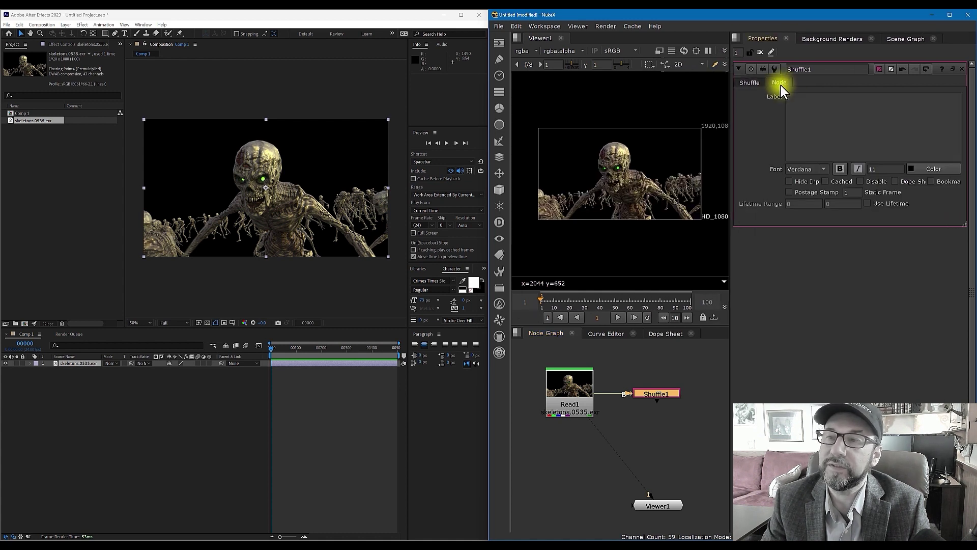
{"action": "left_click", "coordinate": [816, 121]}
{"action": "type", "text": "indirect"}
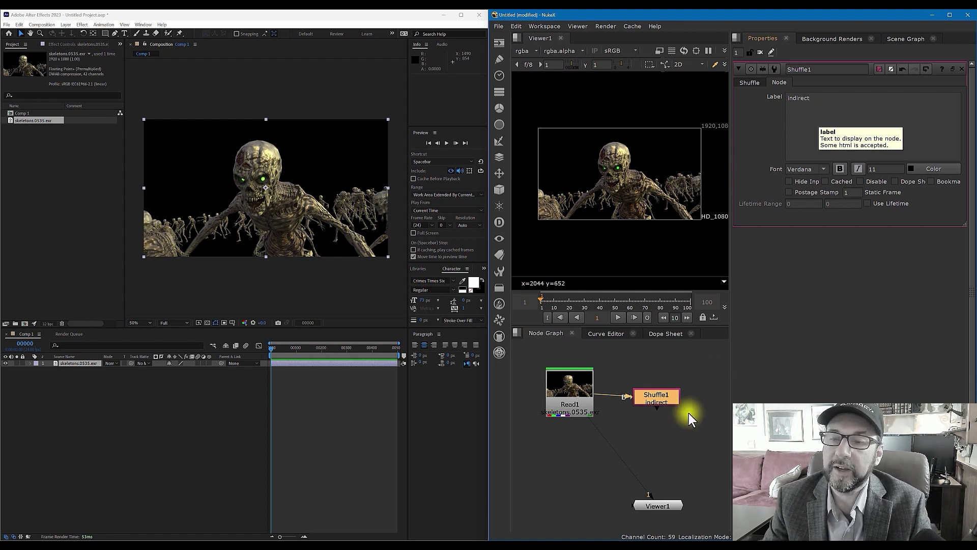
{"action": "scroll", "coordinate": [655, 400], "scroll_direction": "up", "scroll_amount": 3}
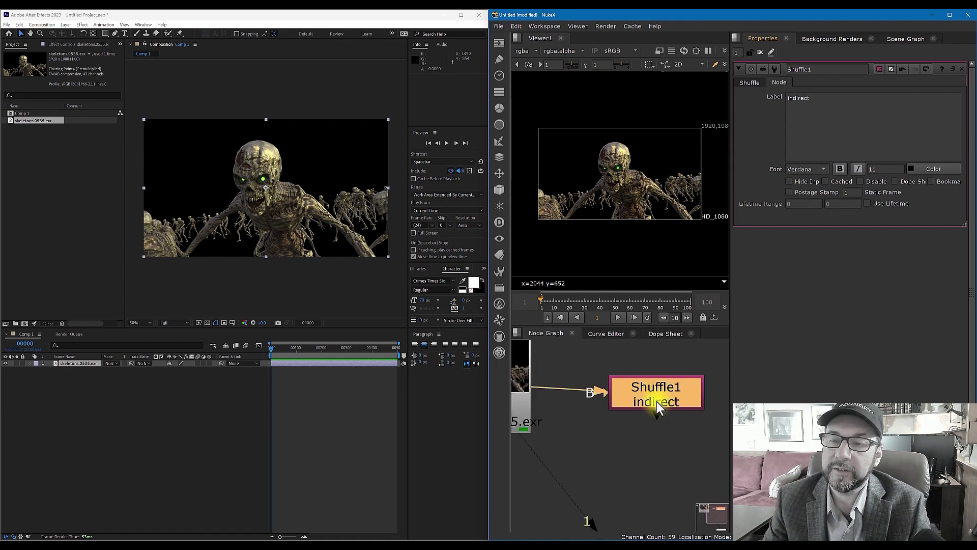
{"action": "left_click", "coordinate": [788, 192]}
{"action": "scroll", "coordinate": [667, 416], "scroll_direction": "down", "scroll_amount": 3}
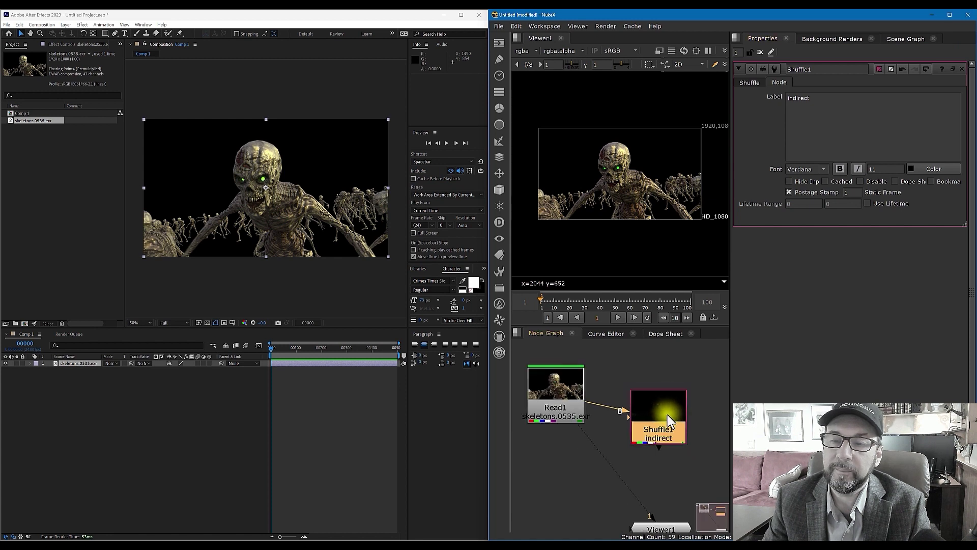
Step: Display Shuffle1's dim indirect lighting output in Viewer1
{"action": "left_click_drag", "start_coordinate": [668, 390], "coordinate": [670, 389]}
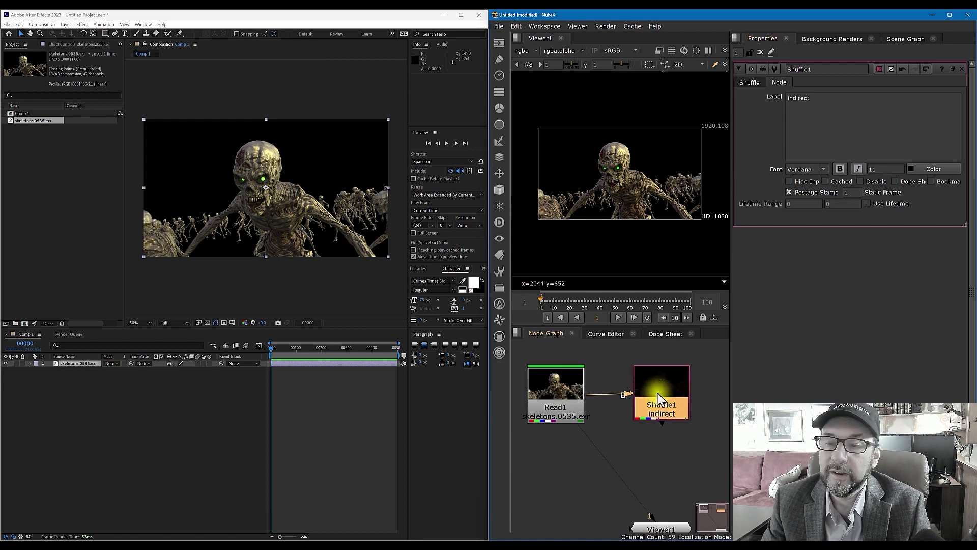
{"action": "key", "text": "1"}
{"action": "left_click_drag", "start_coordinate": [730, 216], "coordinate": [858, 216]}
Step: Fit and widen the viewer, raising its gain to 3.5 to brighten the indirect pass
{"action": "key", "text": "f"}
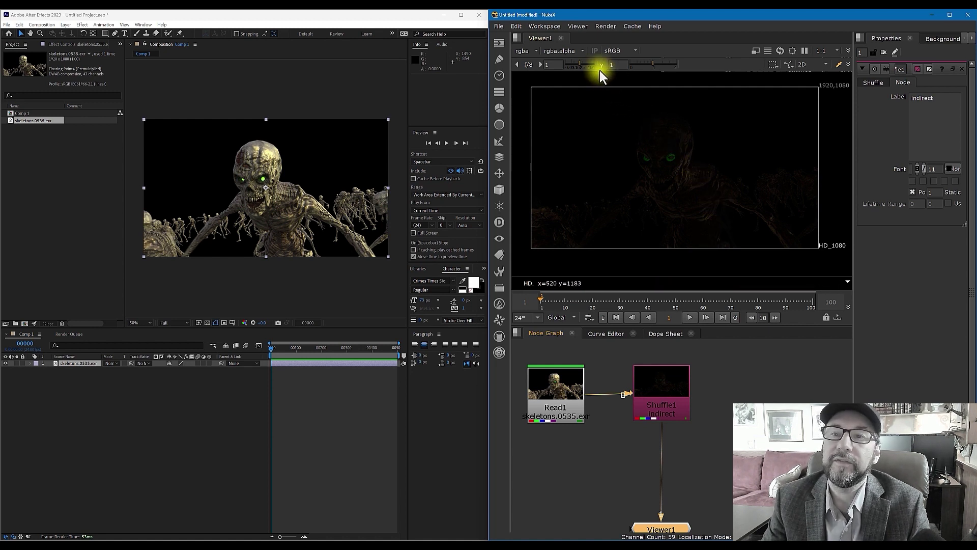
{"action": "left_click_drag", "start_coordinate": [853, 104], "coordinate": [875, 105]}
{"action": "left_click_drag", "start_coordinate": [582, 62], "coordinate": [591, 61]}
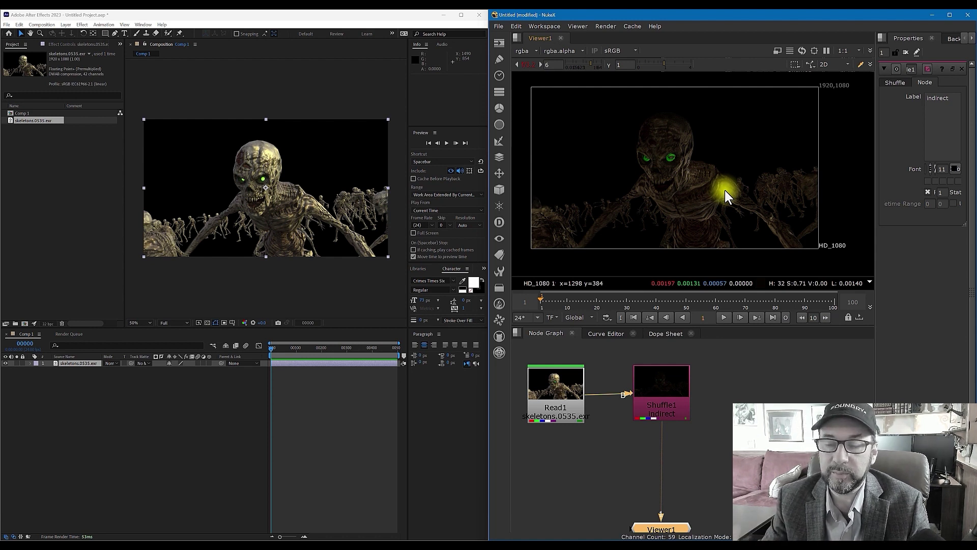
Step: Extract Shuffle1, rewire Read1 into its B input and feed Viewer1 from its output
{"action": "scroll", "coordinate": [719, 195], "scroll_direction": "down", "scroll_amount": 1}
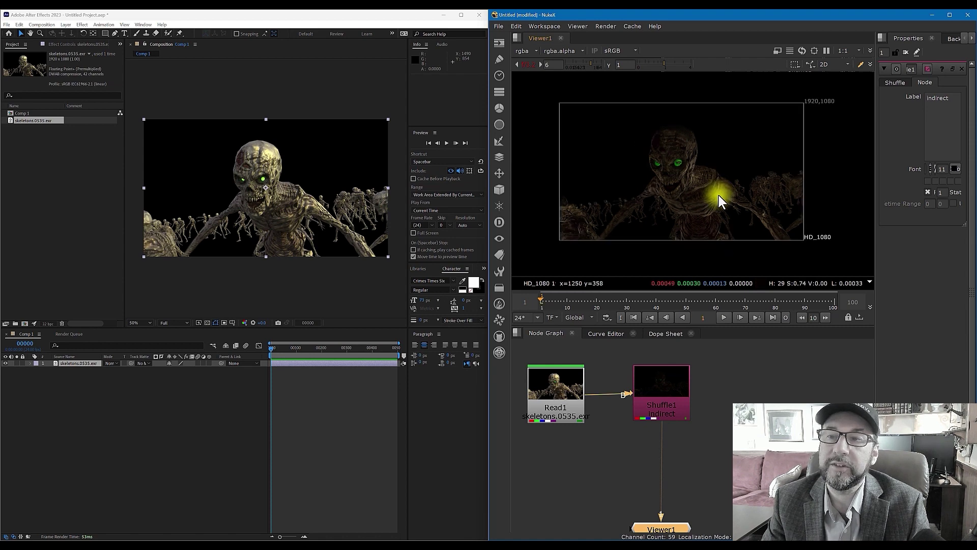
{"action": "left_click", "coordinate": [646, 407]}
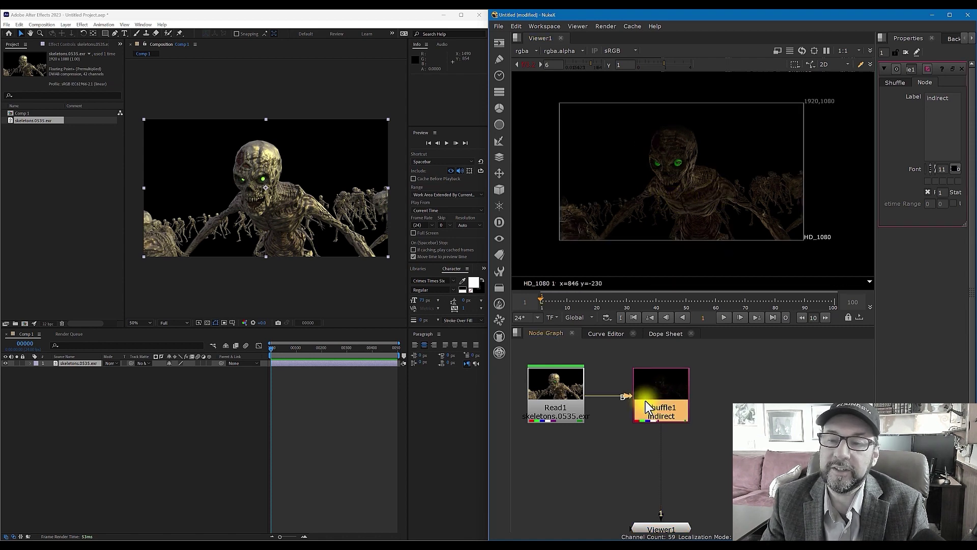
{"action": "key", "text": "ctrl+shift+x"}
{"action": "left_click_drag", "start_coordinate": [658, 402], "coordinate": [667, 405]}
{"action": "left_click_drag", "start_coordinate": [646, 356], "coordinate": [572, 399]}
{"action": "left_click_drag", "start_coordinate": [672, 390], "coordinate": [641, 392]}
{"action": "key", "text": "1"}
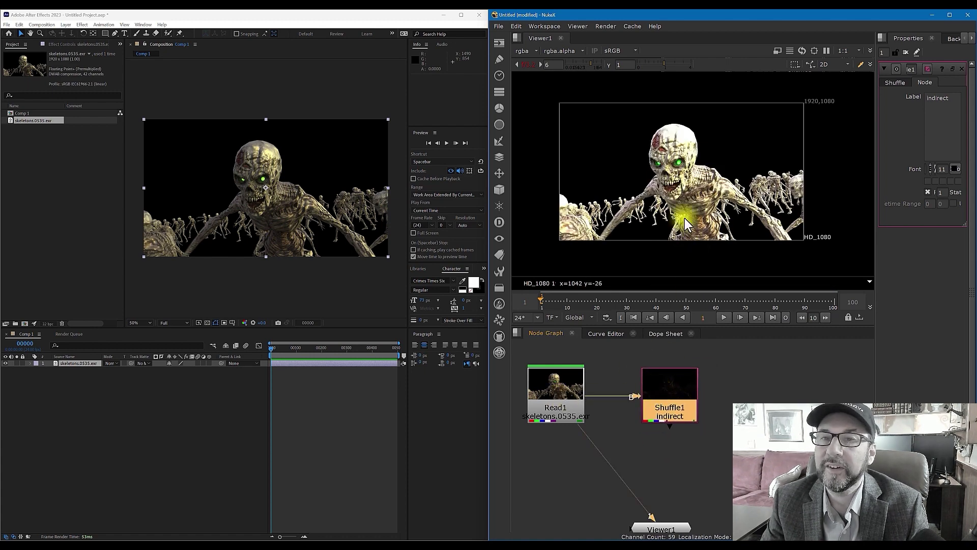
{"action": "key", "text": "1"}
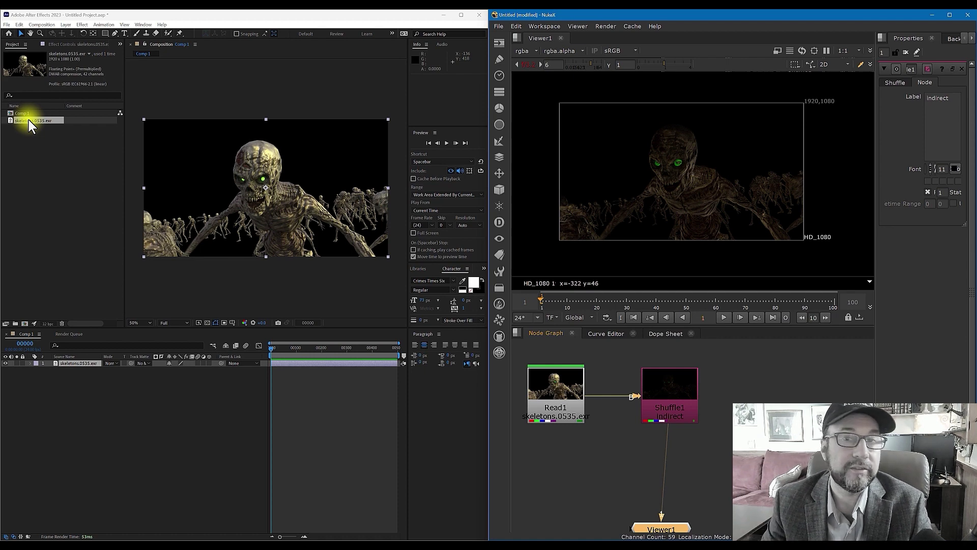
Step: Show the Effect menu's 3D Channel submenu for the skeletons EXR layer
{"action": "left_click", "coordinate": [82, 25]}
{"action": "mouse_move", "coordinate": [139, 65]}
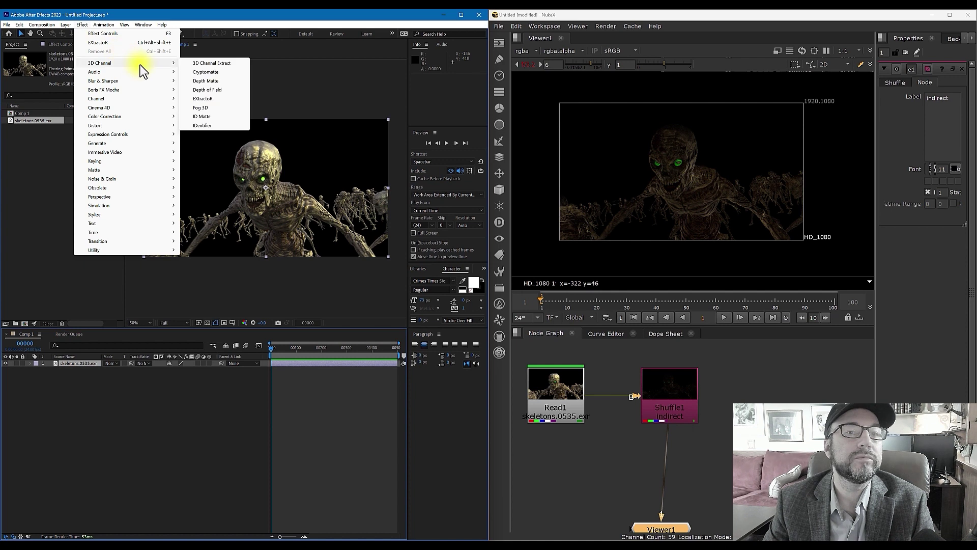
Step: Apply EXtractoR to the skeleton layer and set its Layers to indirect
{"action": "left_click", "coordinate": [204, 99]}
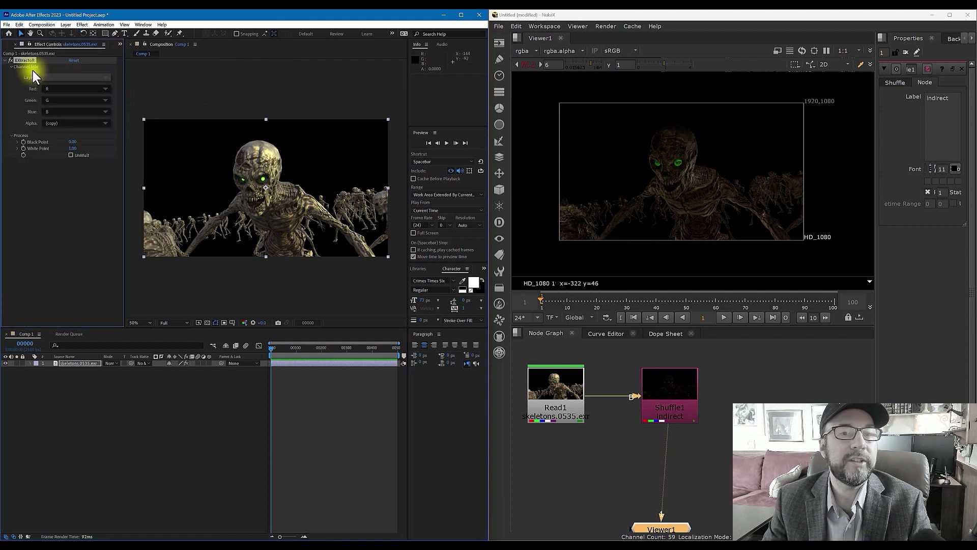
{"action": "left_click_drag", "start_coordinate": [125, 110], "coordinate": [164, 106]}
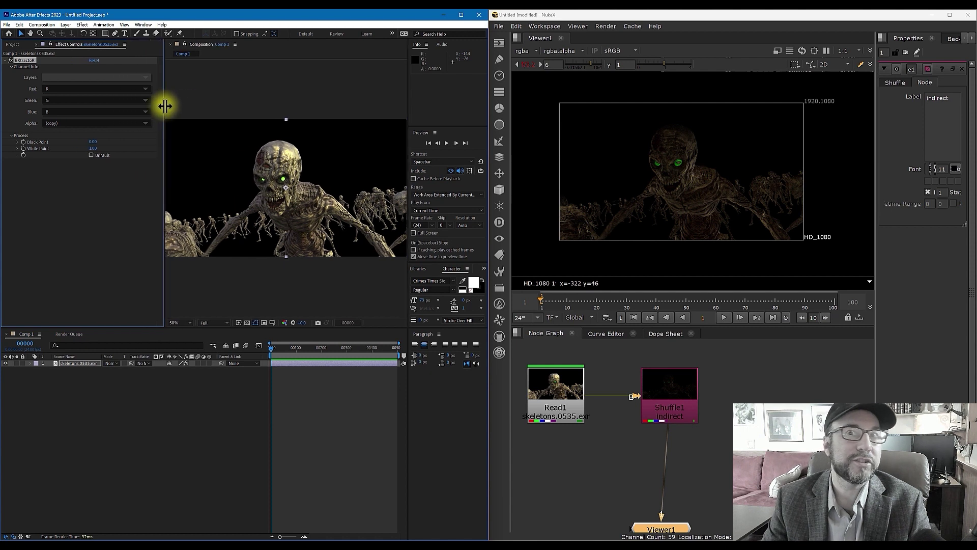
{"action": "left_click", "coordinate": [136, 78]}
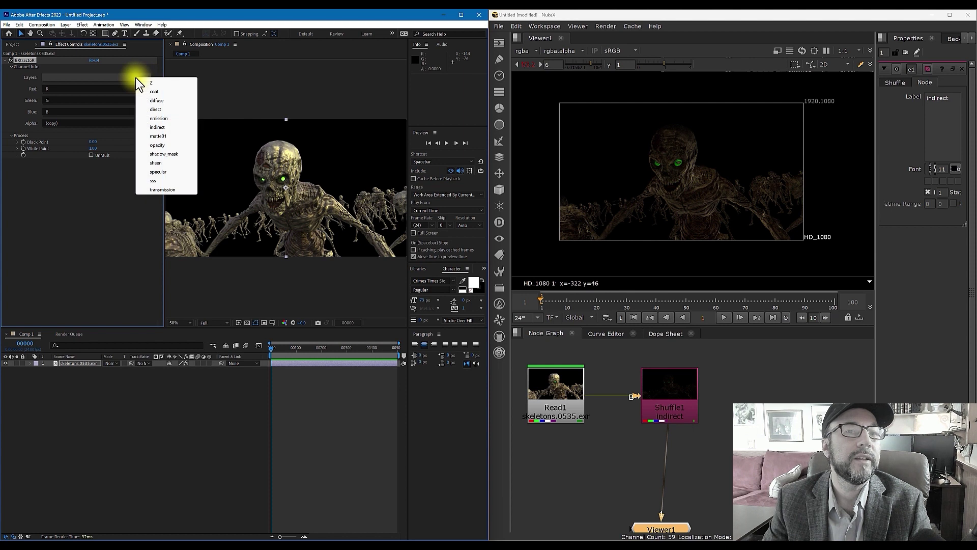
{"action": "left_click", "coordinate": [166, 129]}
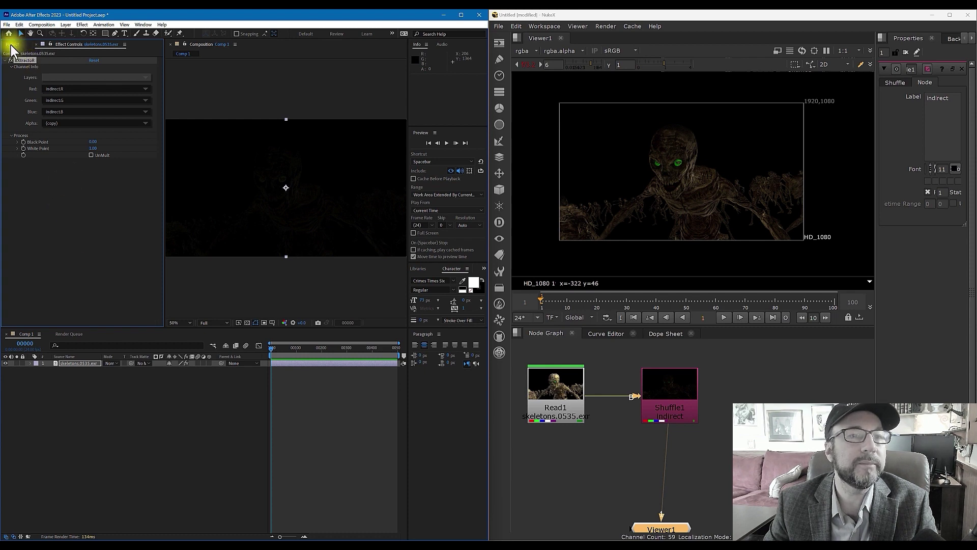
Step: Add Color Correction > Exposure to the skeleton layer and raise exposure to brighten the indirect pass
{"action": "left_click", "coordinate": [68, 365]}
{"action": "left_click", "coordinate": [68, 24]}
{"action": "mouse_move", "coordinate": [82, 25]}
{"action": "mouse_move", "coordinate": [133, 153]}
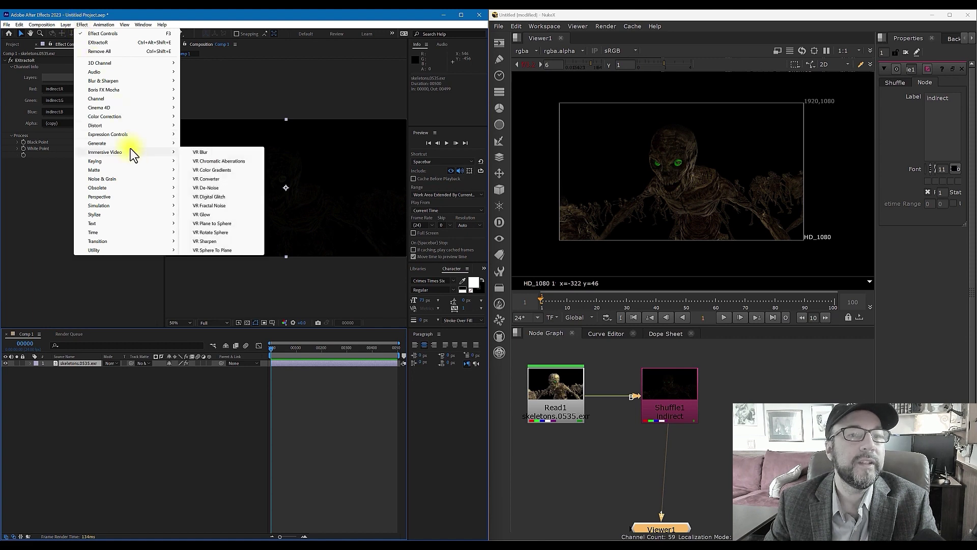
{"action": "mouse_move", "coordinate": [153, 116]}
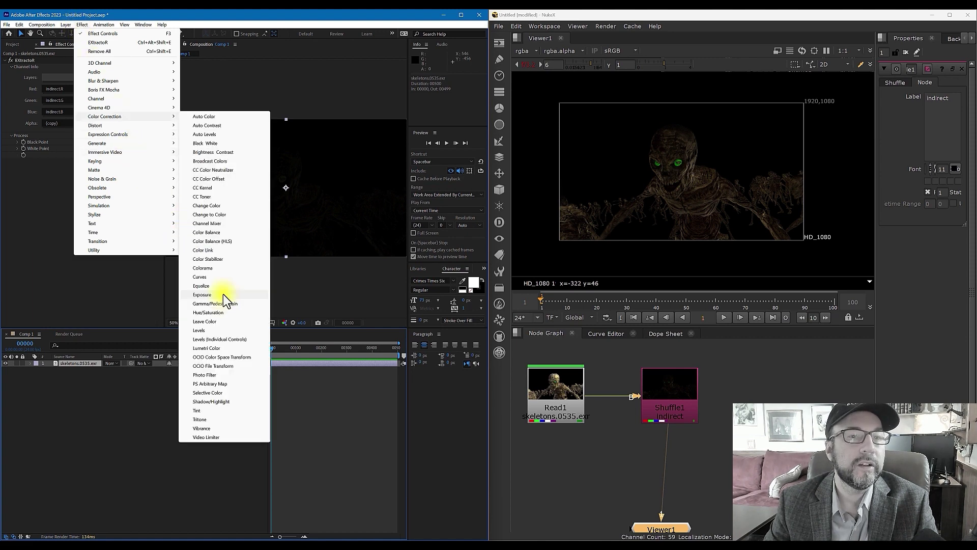
{"action": "left_click", "coordinate": [222, 294]}
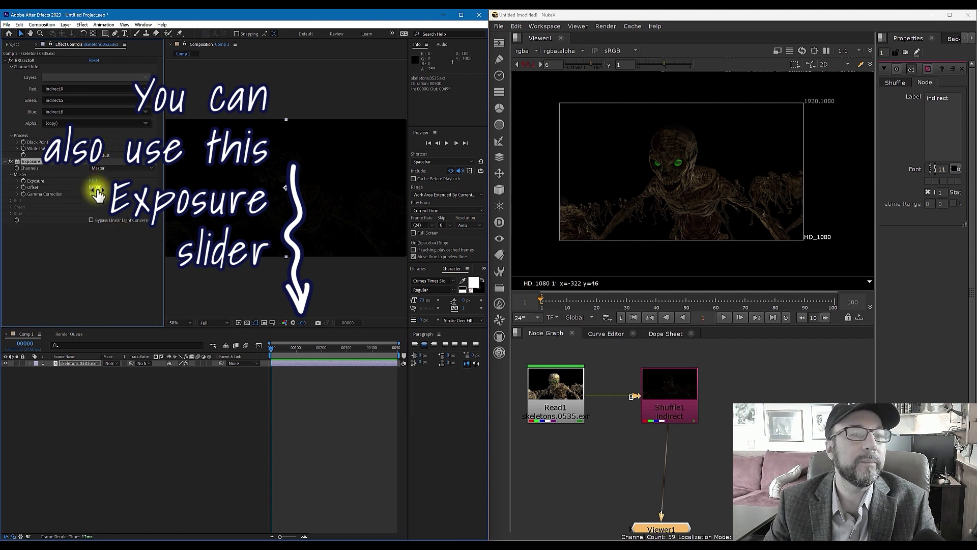
{"action": "left_click_drag", "start_coordinate": [97, 181], "coordinate": [577, 192]}
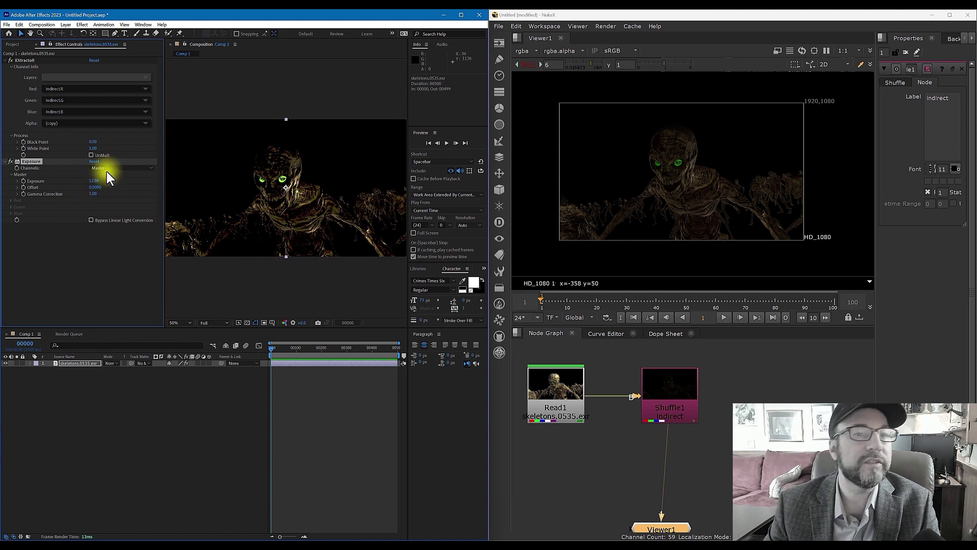
Step: Set the Exposure value to exactly 13
{"action": "left_click", "coordinate": [94, 182]}
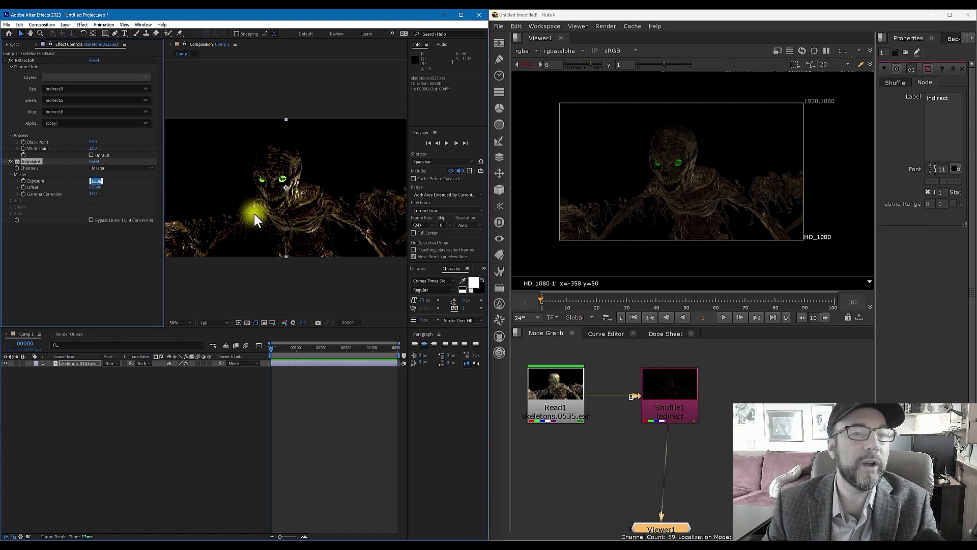
{"action": "type", "text": "13"}
{"action": "key", "text": "Return"}
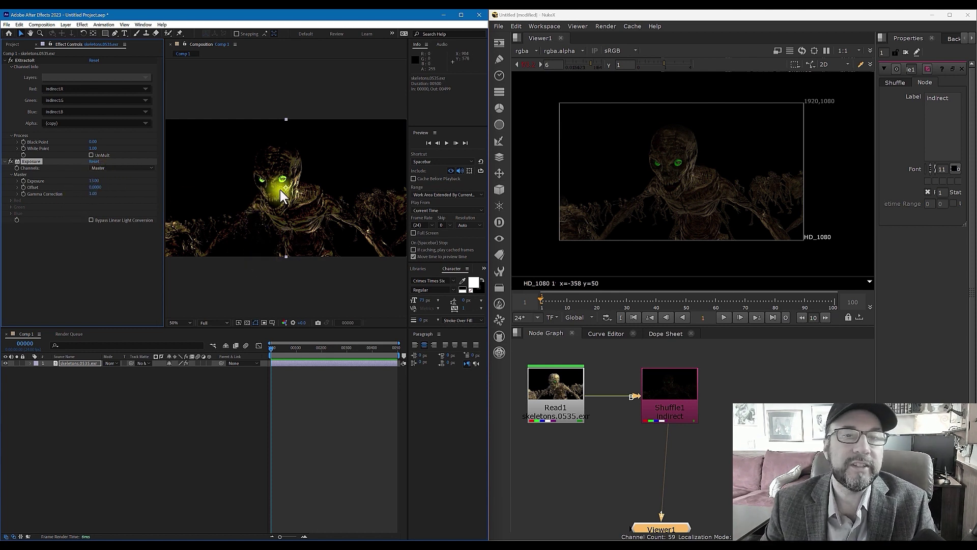
Step: Zoom the Comp 1 viewer in and out to compare with NukeX's indirect pass
{"action": "scroll", "coordinate": [283, 197], "scroll_direction": "up", "scroll_amount": 4}
{"action": "scroll", "coordinate": [282, 197], "scroll_direction": "down", "scroll_amount": 2}
{"action": "scroll", "coordinate": [283, 198], "scroll_direction": "up", "scroll_amount": 2}
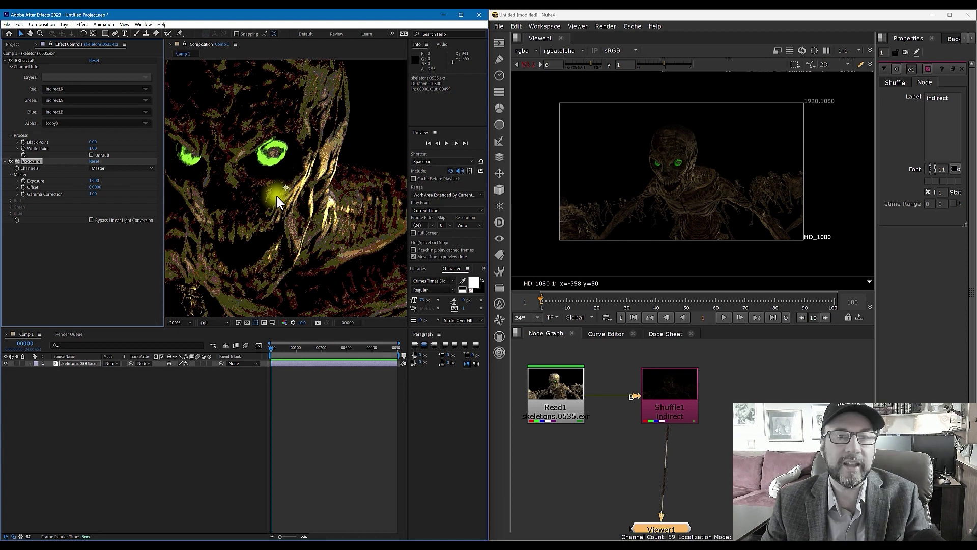
{"action": "scroll", "coordinate": [279, 197], "scroll_direction": "down", "scroll_amount": 4}
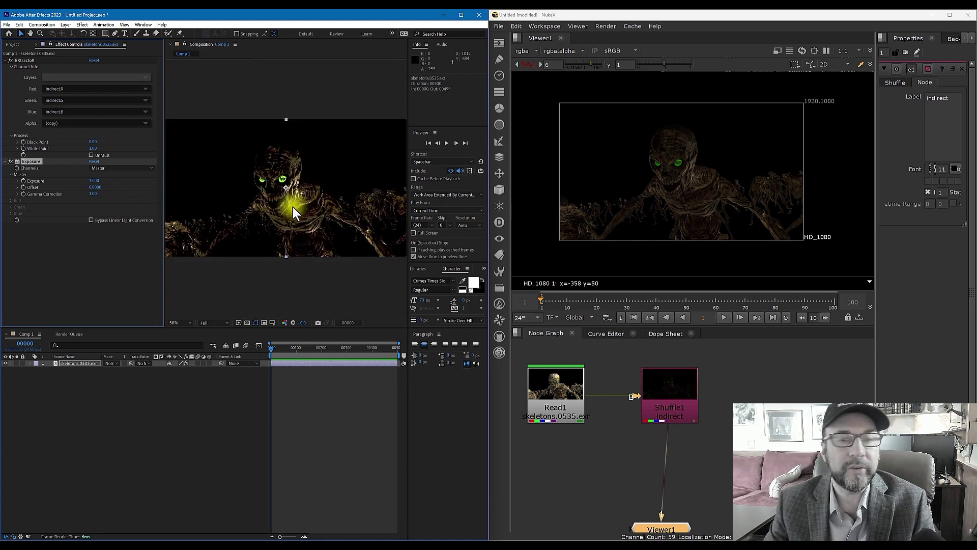
{"action": "scroll", "coordinate": [292, 206], "scroll_direction": "up", "scroll_amount": 2}
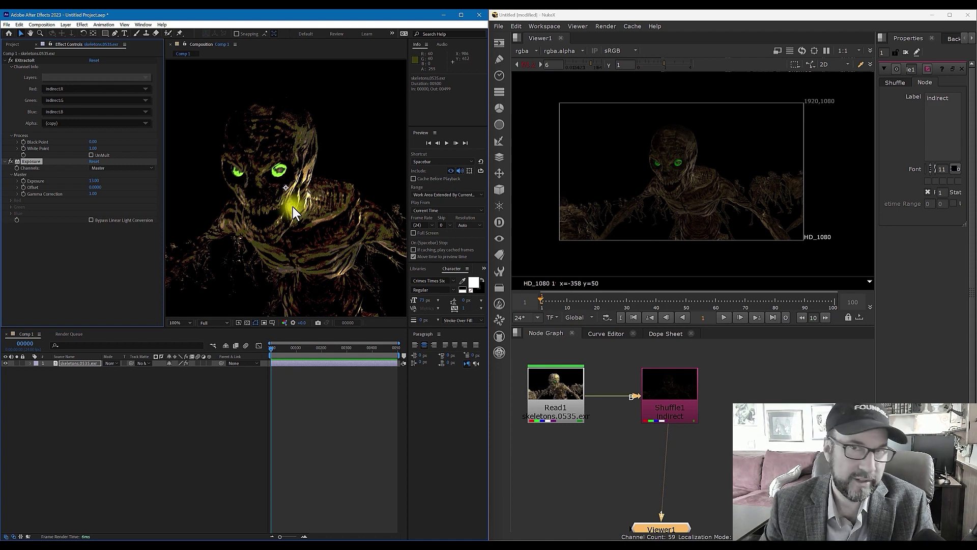
{"action": "scroll", "coordinate": [718, 192], "scroll_direction": "up", "scroll_amount": 5}
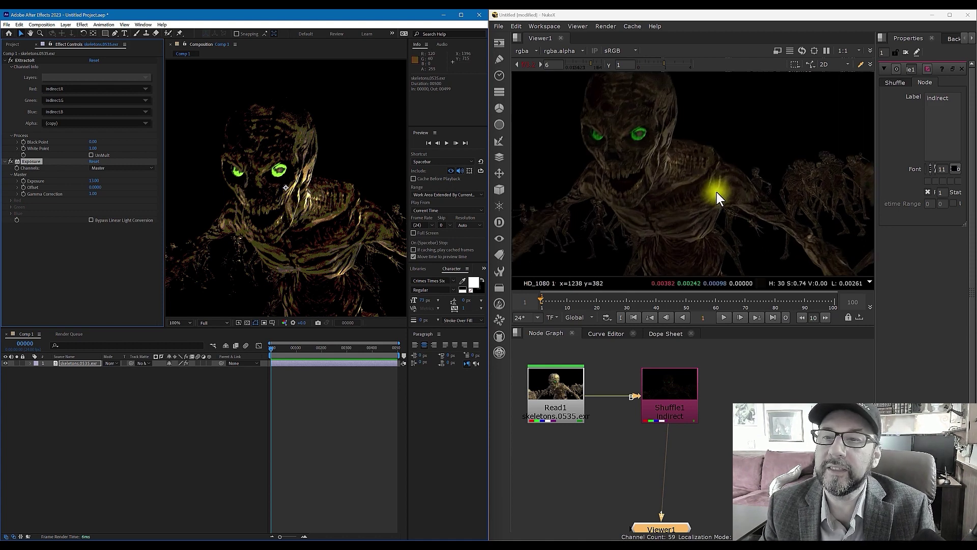
{"action": "scroll", "coordinate": [690, 190], "scroll_direction": "down", "scroll_amount": 3}
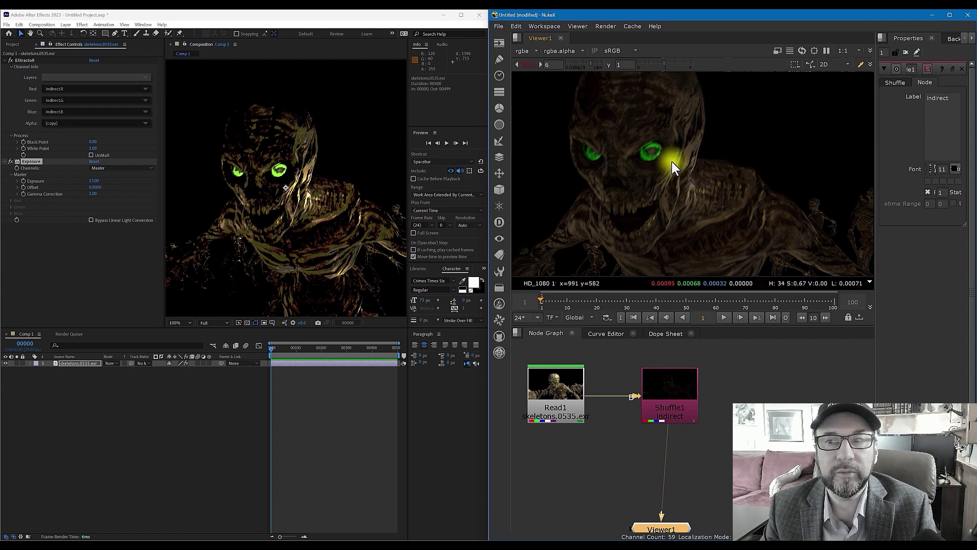
{"action": "scroll", "coordinate": [279, 204], "scroll_direction": "up", "scroll_amount": 1}
{"action": "scroll", "coordinate": [278, 204], "scroll_direction": "down", "scroll_amount": 1}
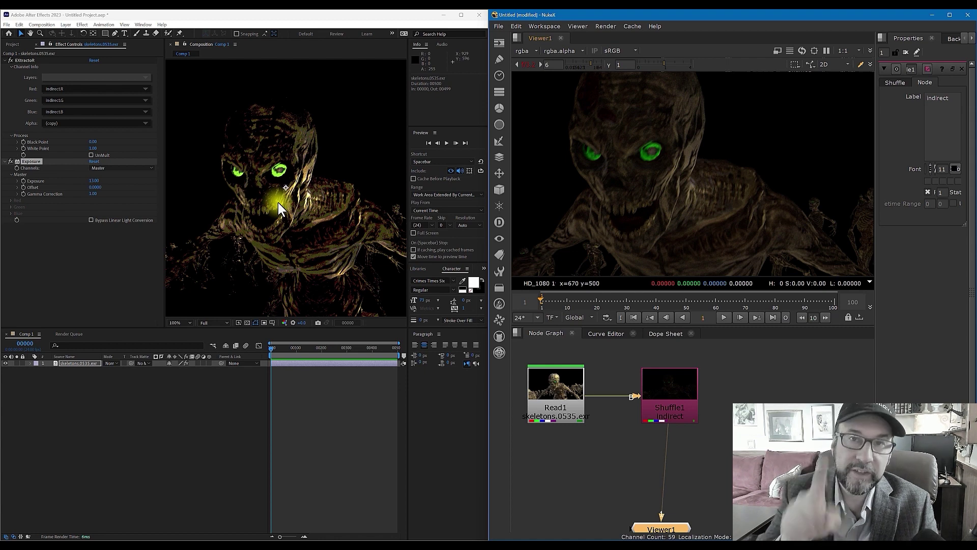